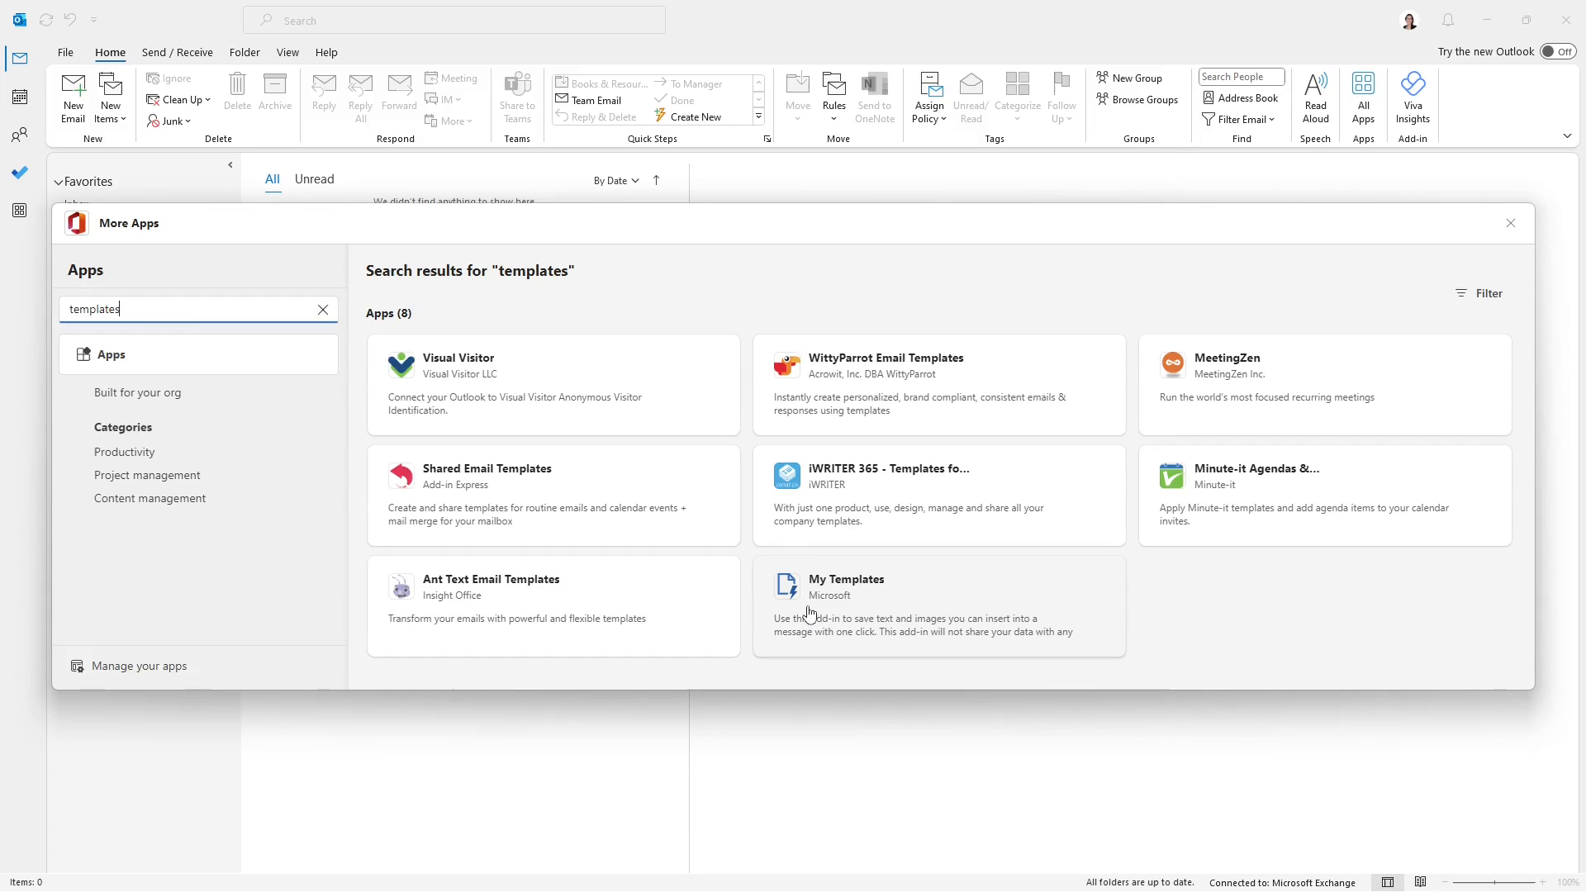
Open Microsoft's My Templates add-in from the app search results and dismiss its getting-started notice
{"action": "left_click", "coordinate": [884, 602]}
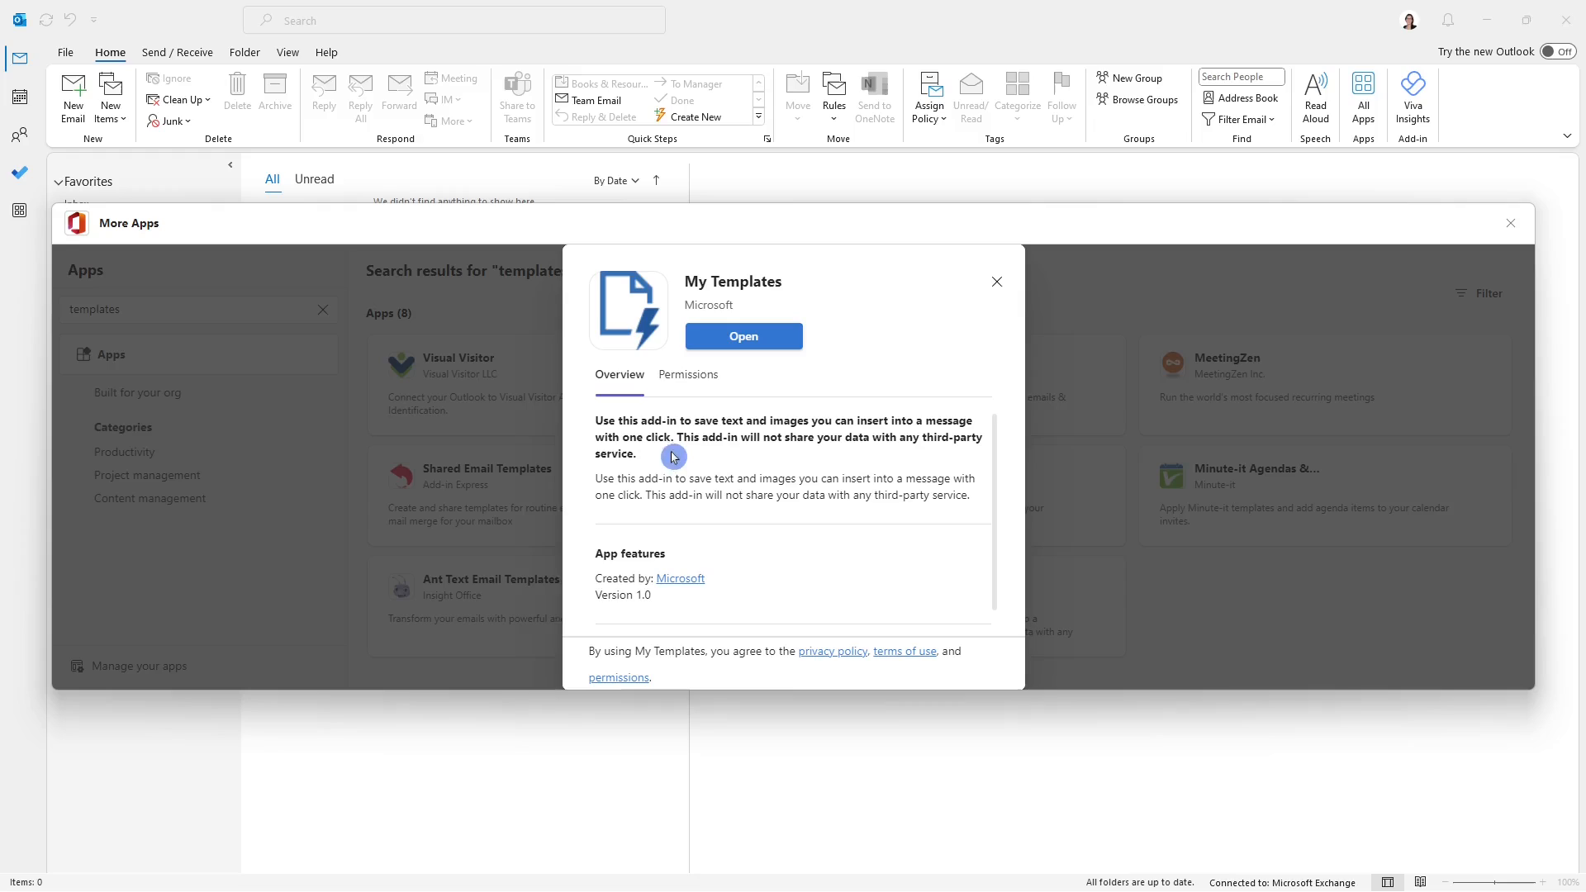
{"action": "mouse_move", "coordinate": [693, 422]}
{"action": "left_mouse_down"}
{"action": "mouse_move", "coordinate": [927, 423]}
{"action": "mouse_move", "coordinate": [678, 438]}
{"action": "left_mouse_up"}
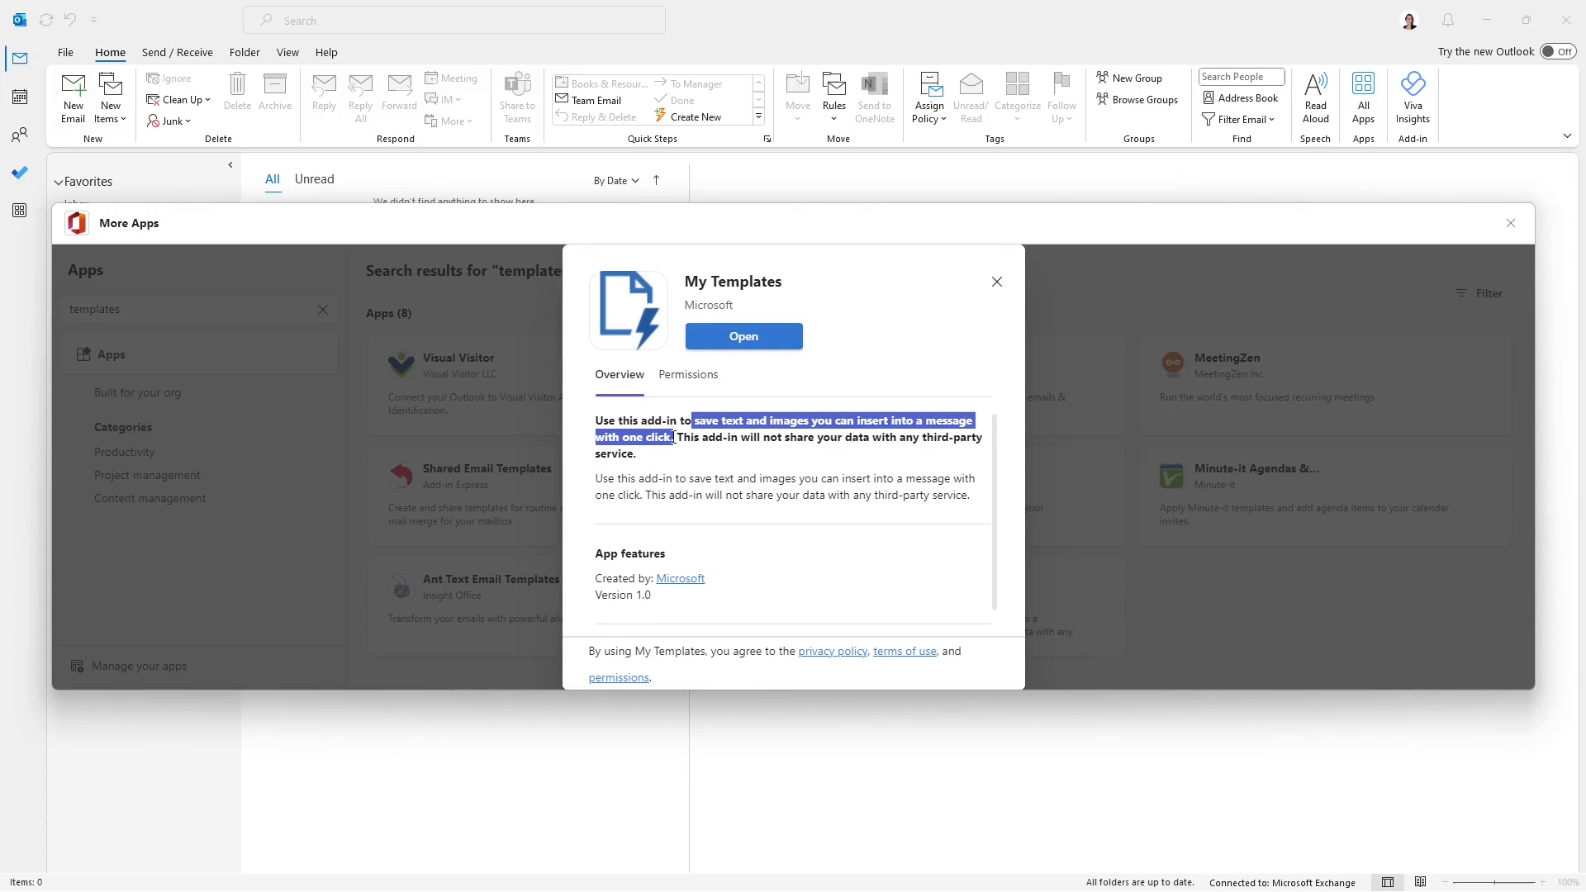
{"action": "left_click", "coordinate": [742, 338]}
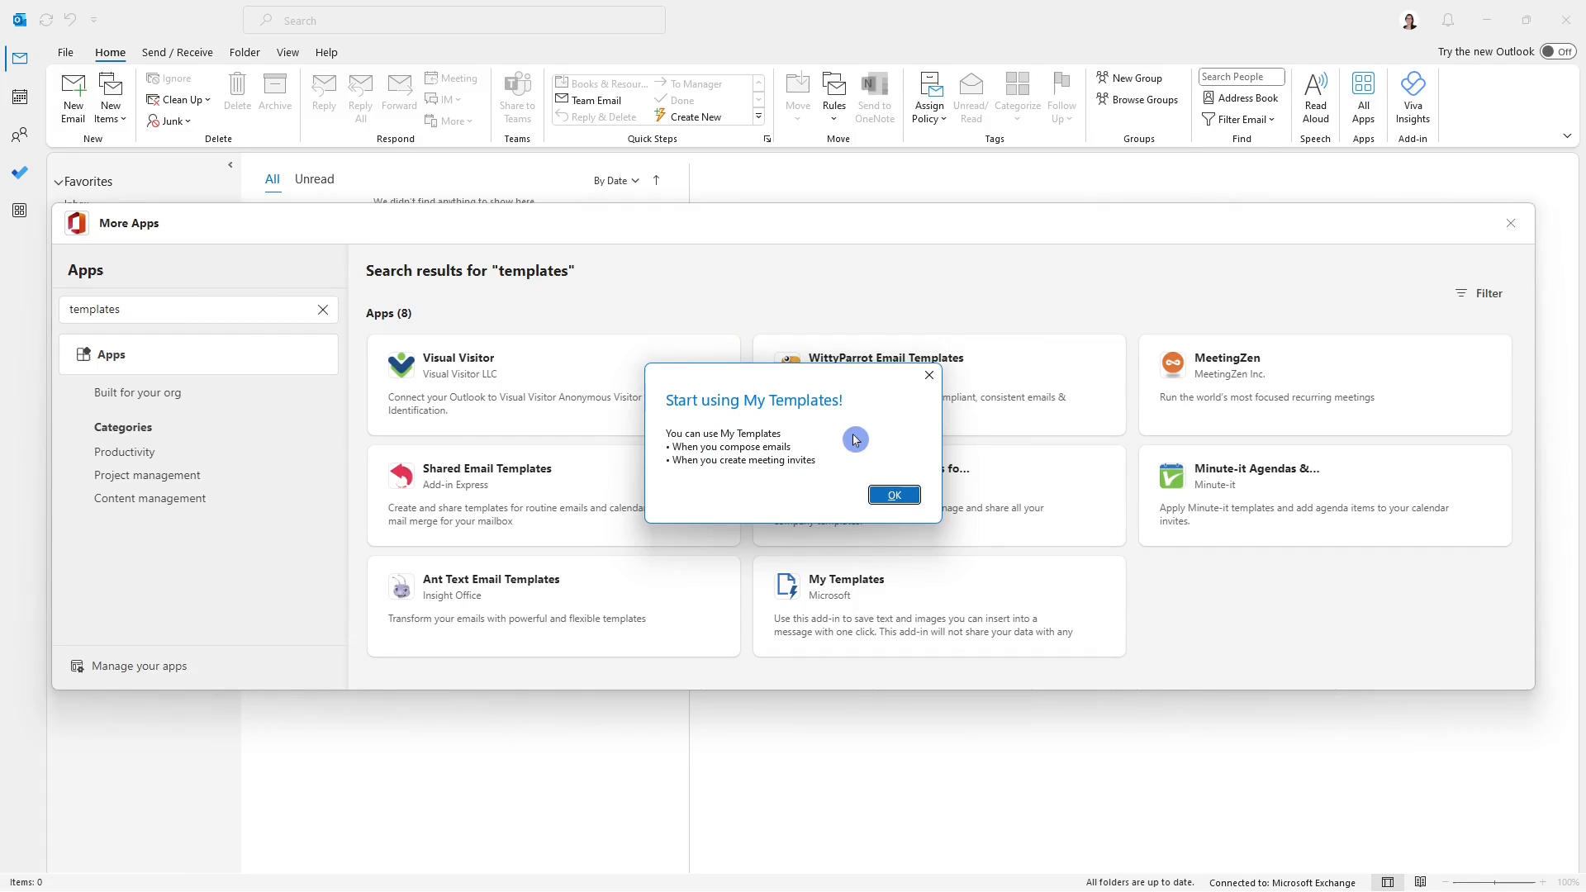
{"action": "left_click", "coordinate": [890, 495]}
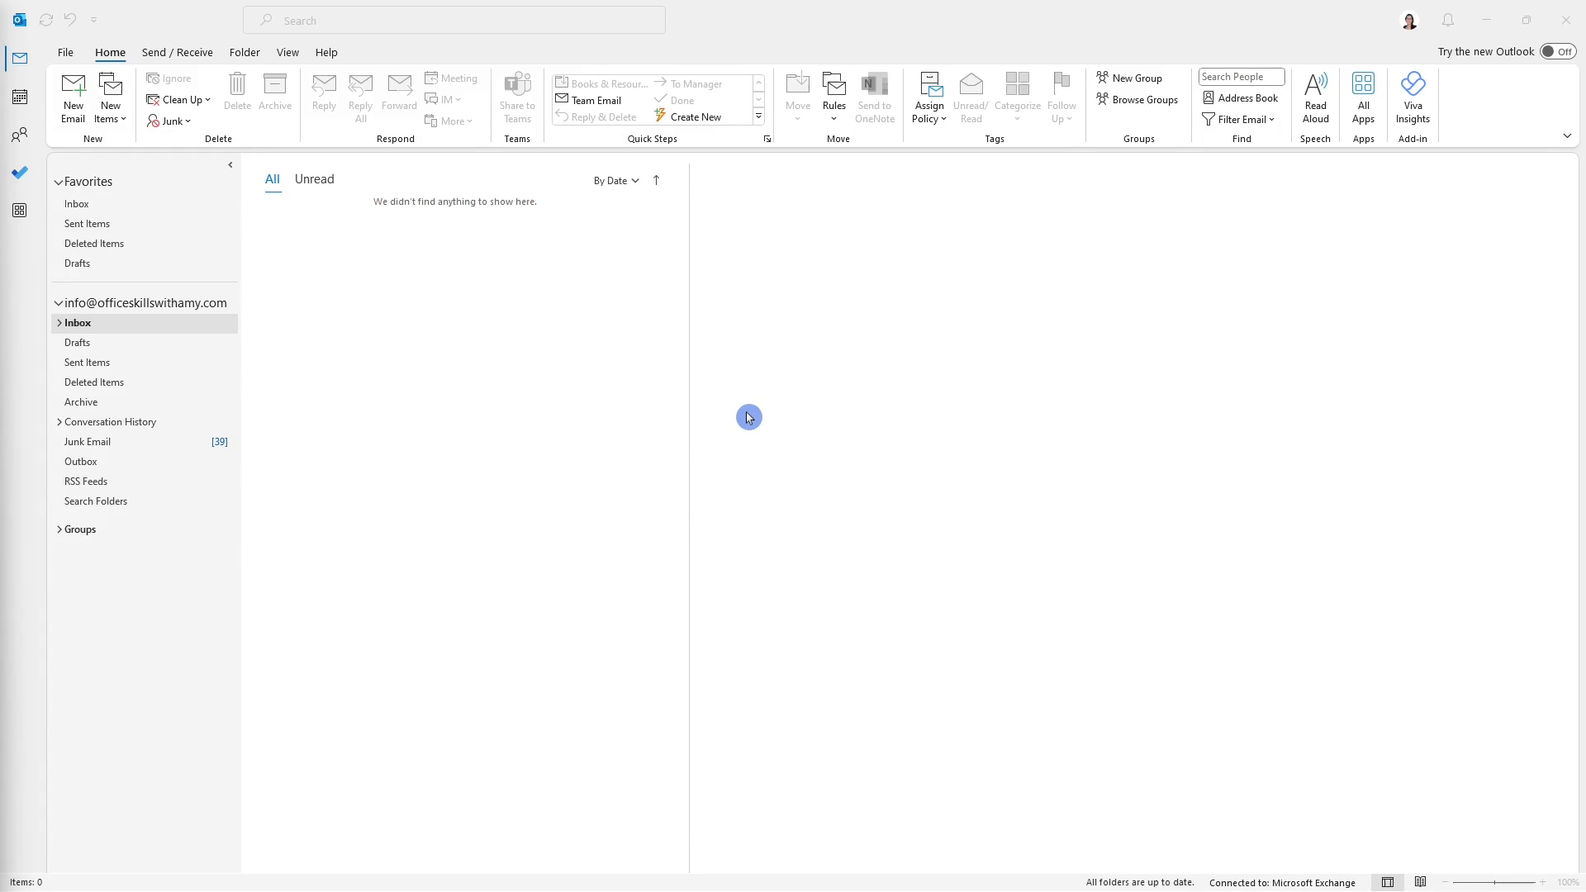
Create a new email message and display the My Templates add-in beside it
{"action": "left_click", "coordinate": [74, 96]}
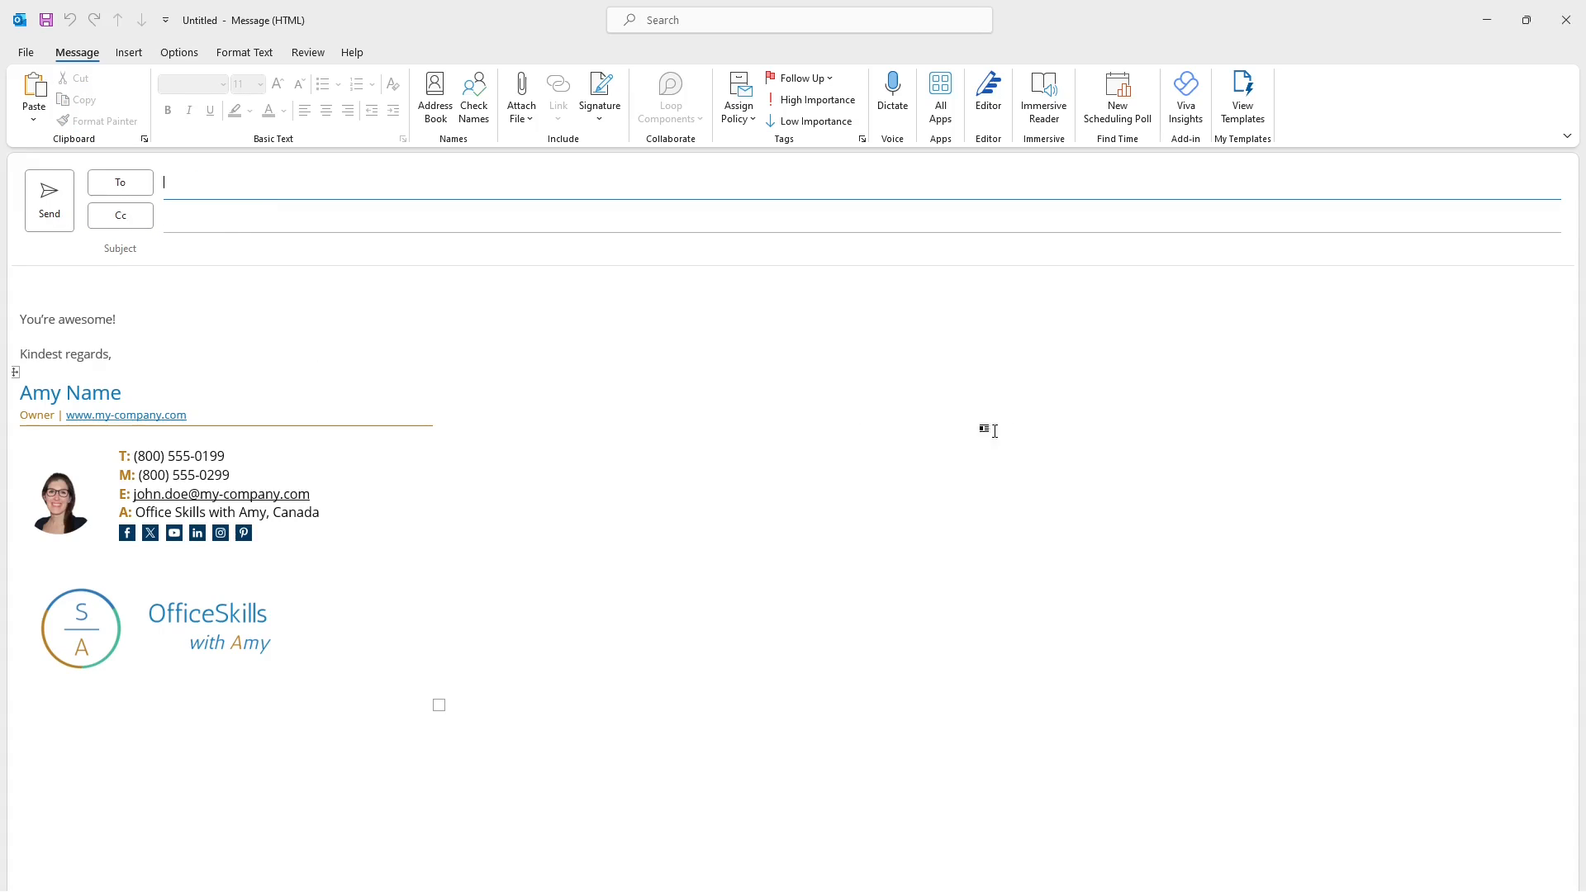
{"action": "left_click", "coordinate": [1266, 97]}
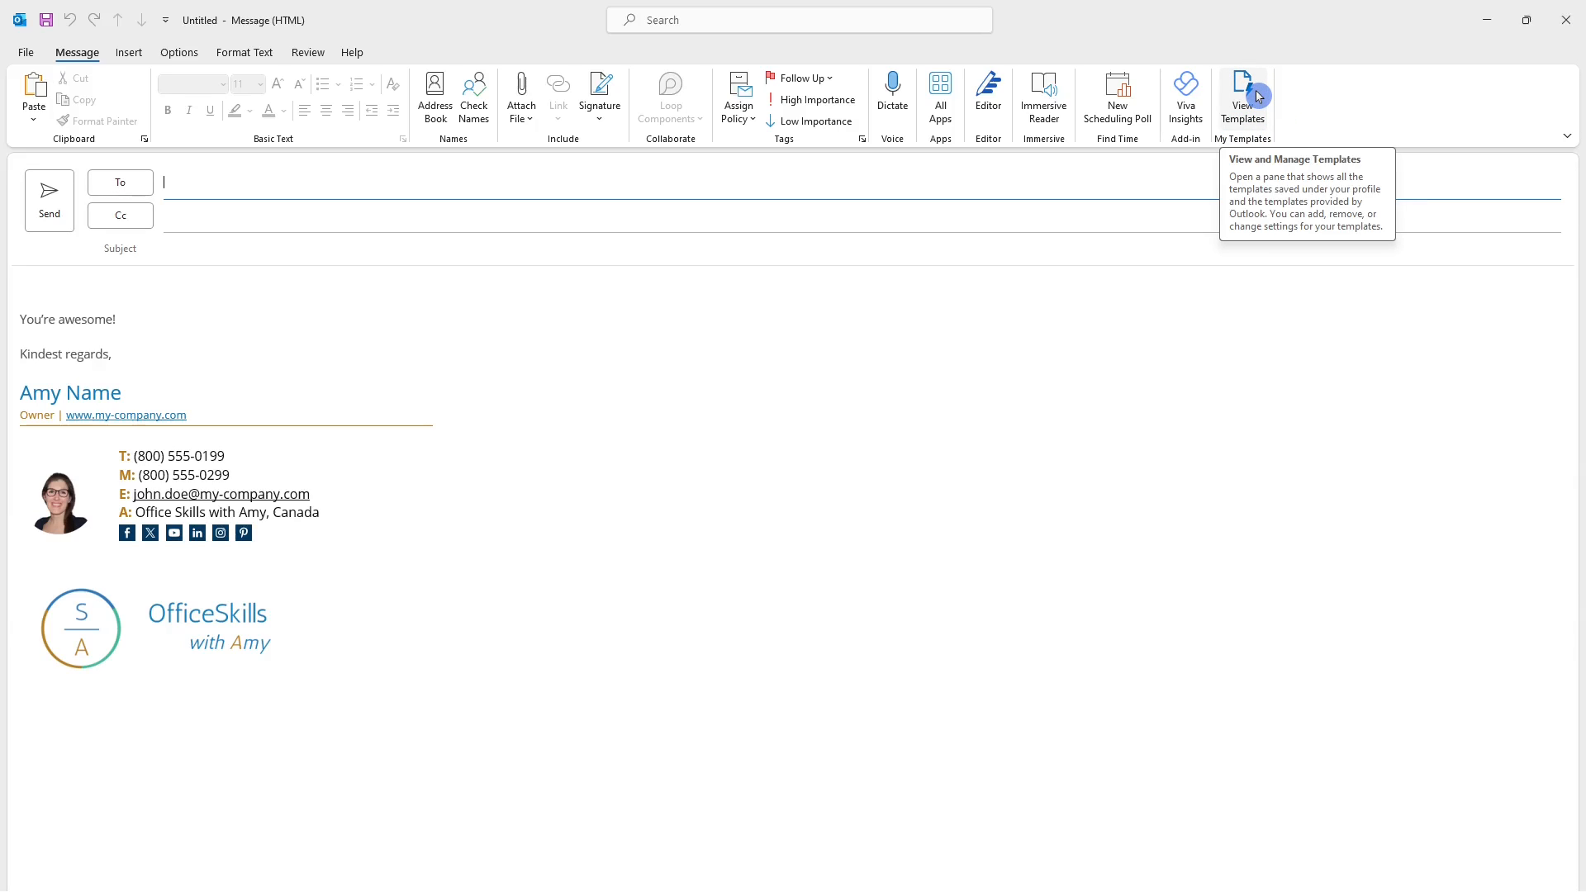
{"action": "left_click", "coordinate": [946, 96]}
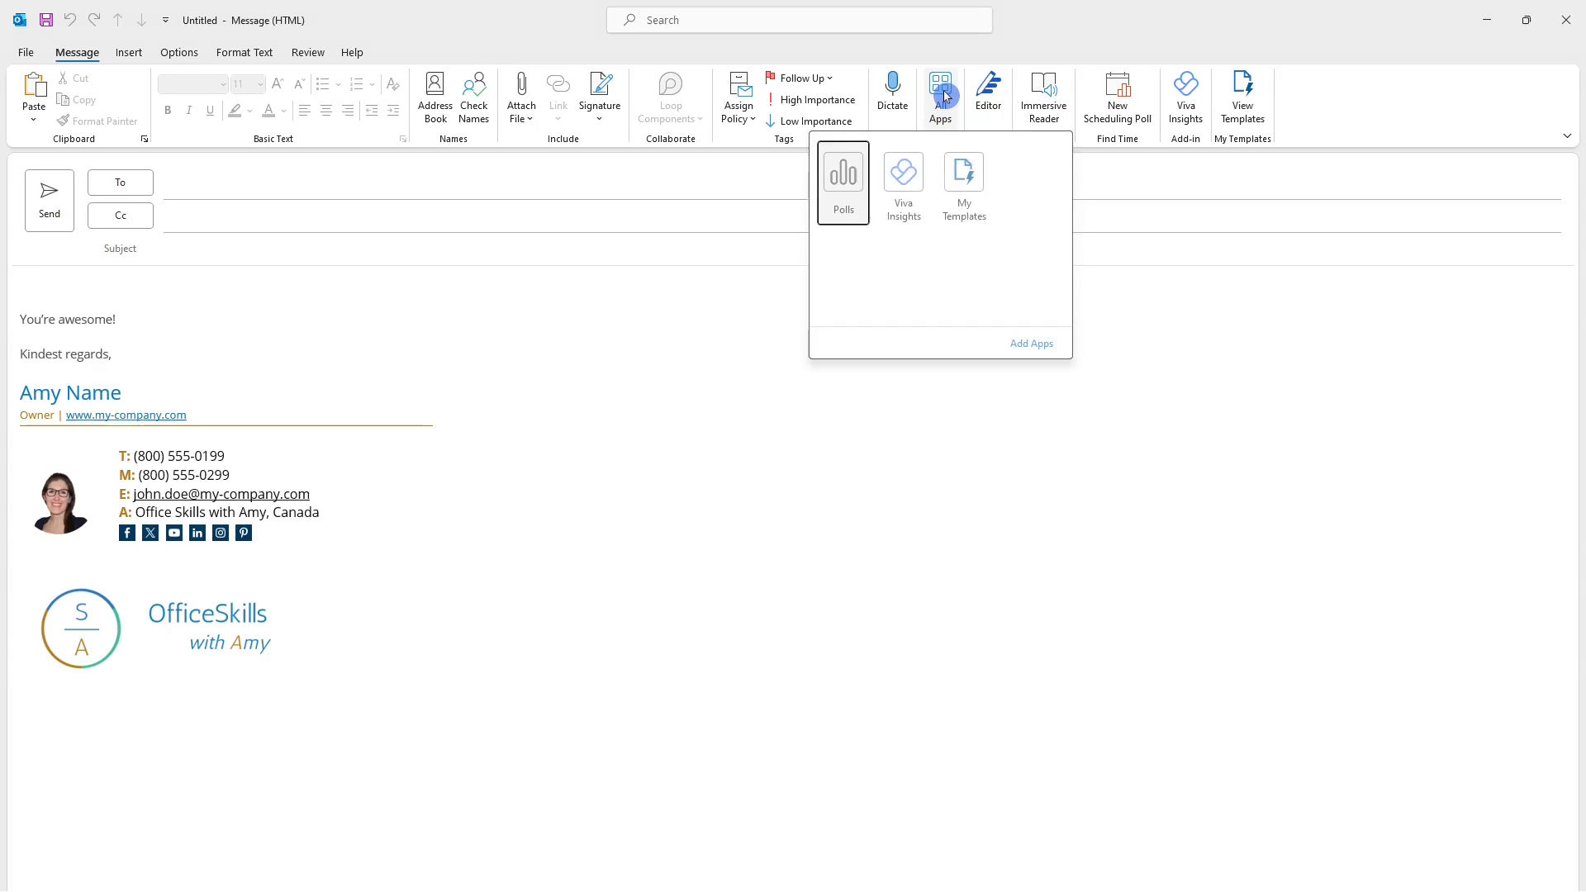
{"action": "left_click", "coordinate": [972, 196]}
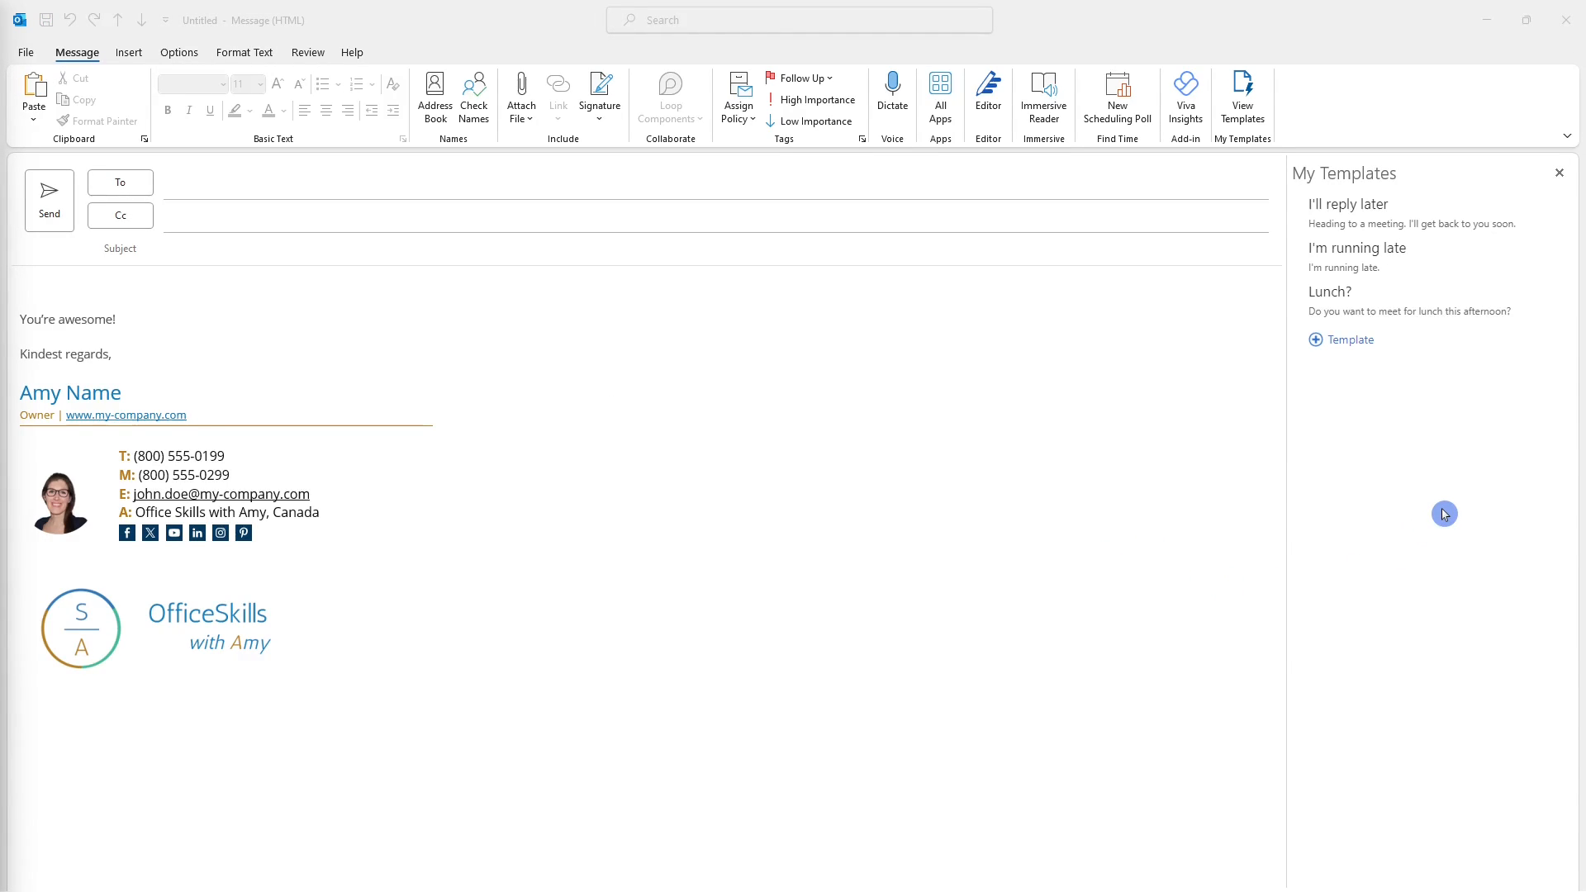
Insert the "I'll reply later" template into the message body and delete the inserted sentence
{"action": "left_click", "coordinate": [1385, 222]}
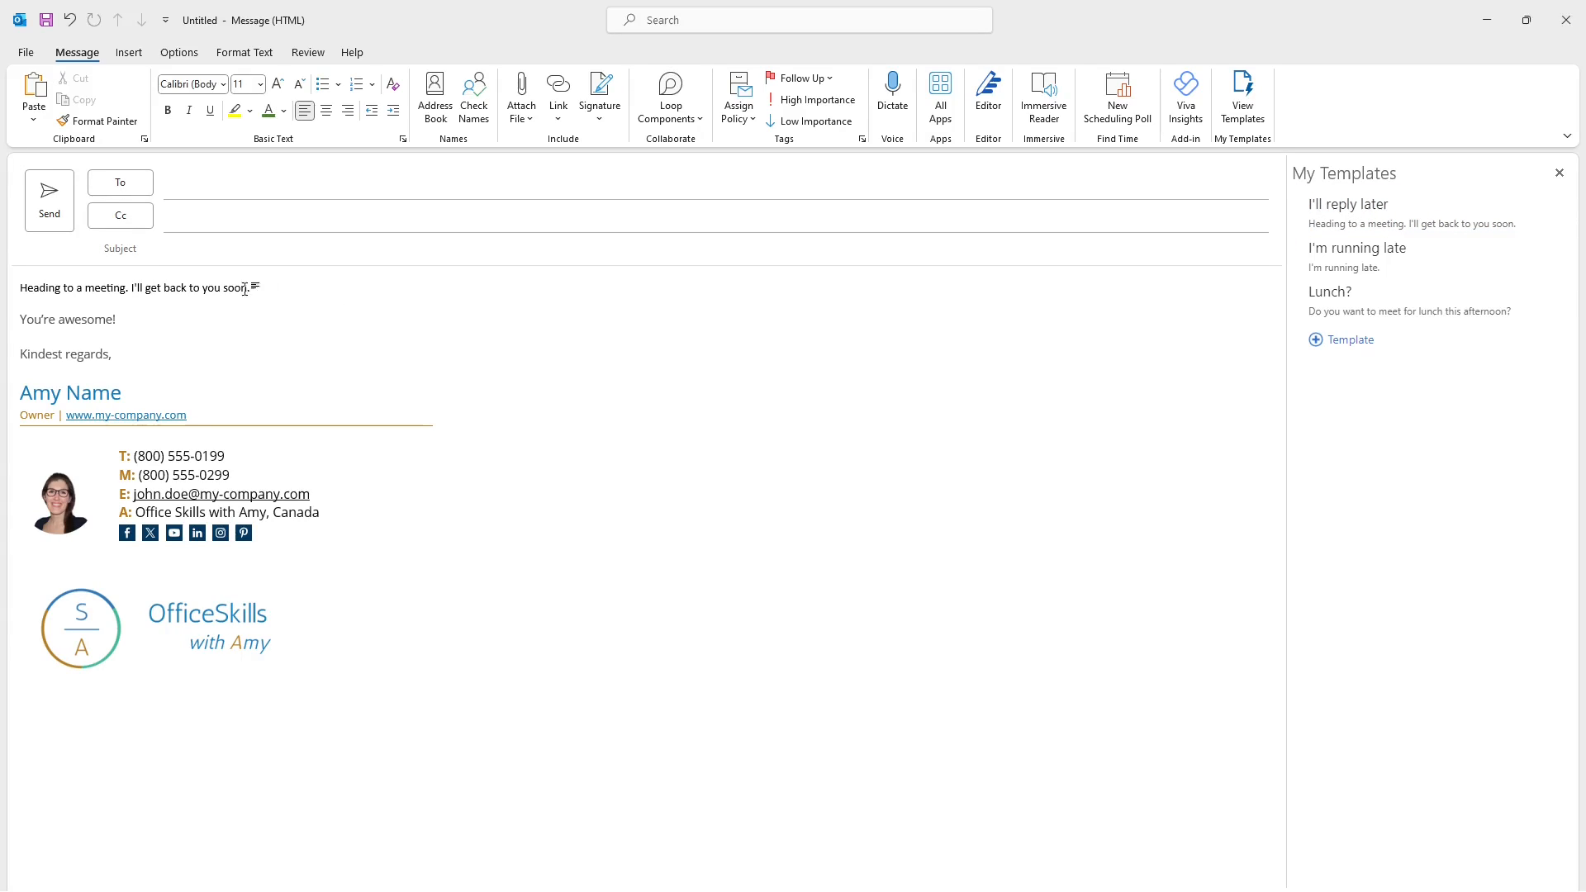
{"action": "left_click_drag", "start_coordinate": [254, 288], "coordinate": [27, 287]}
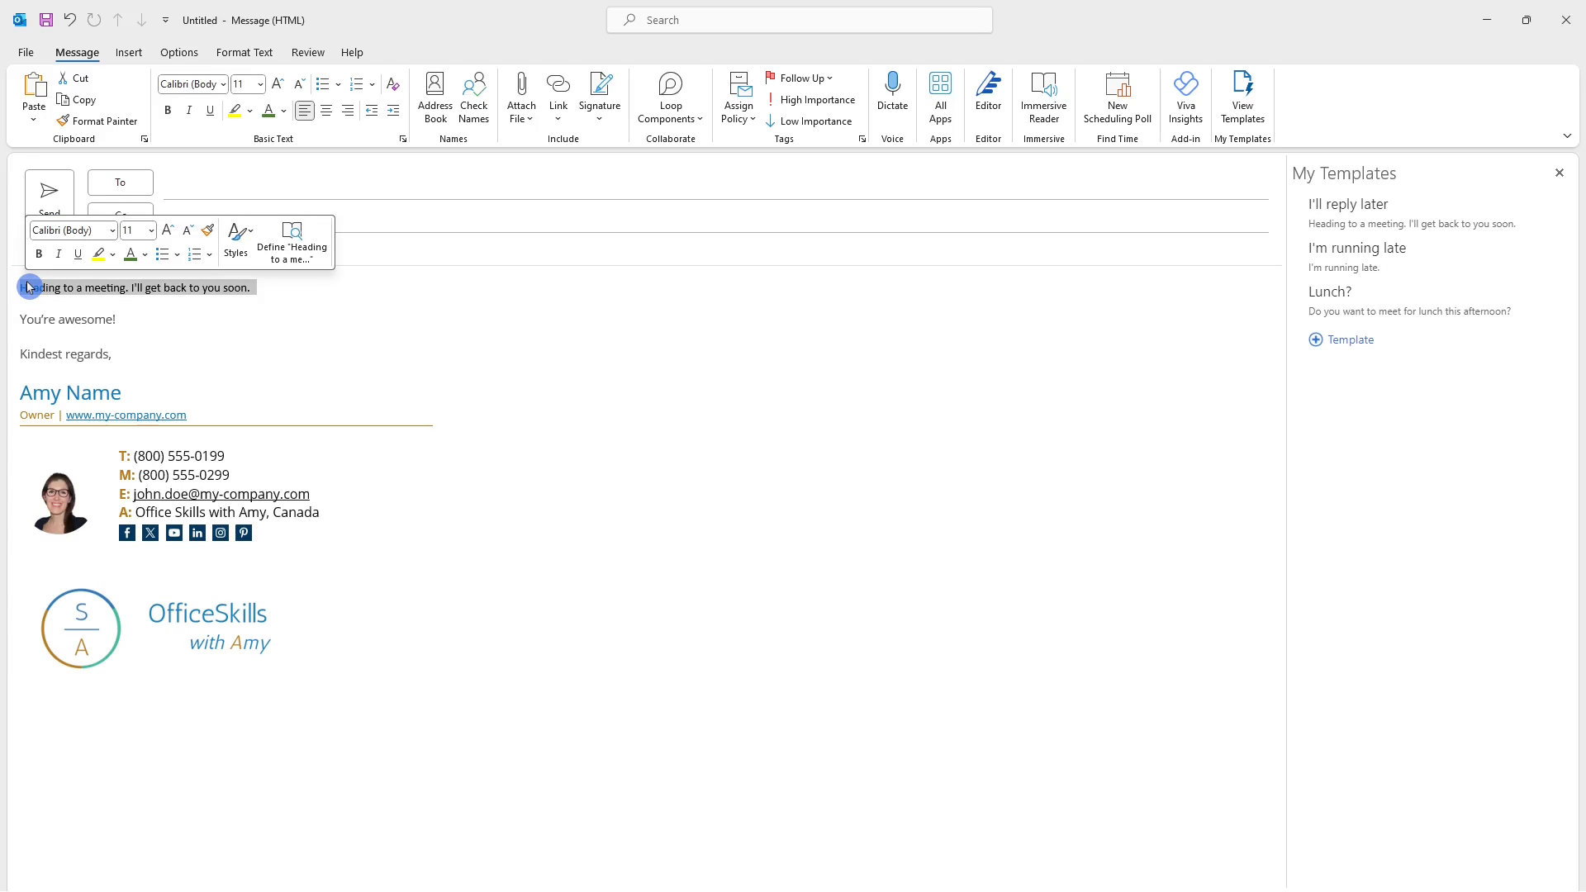
{"action": "key", "text": "Delete"}
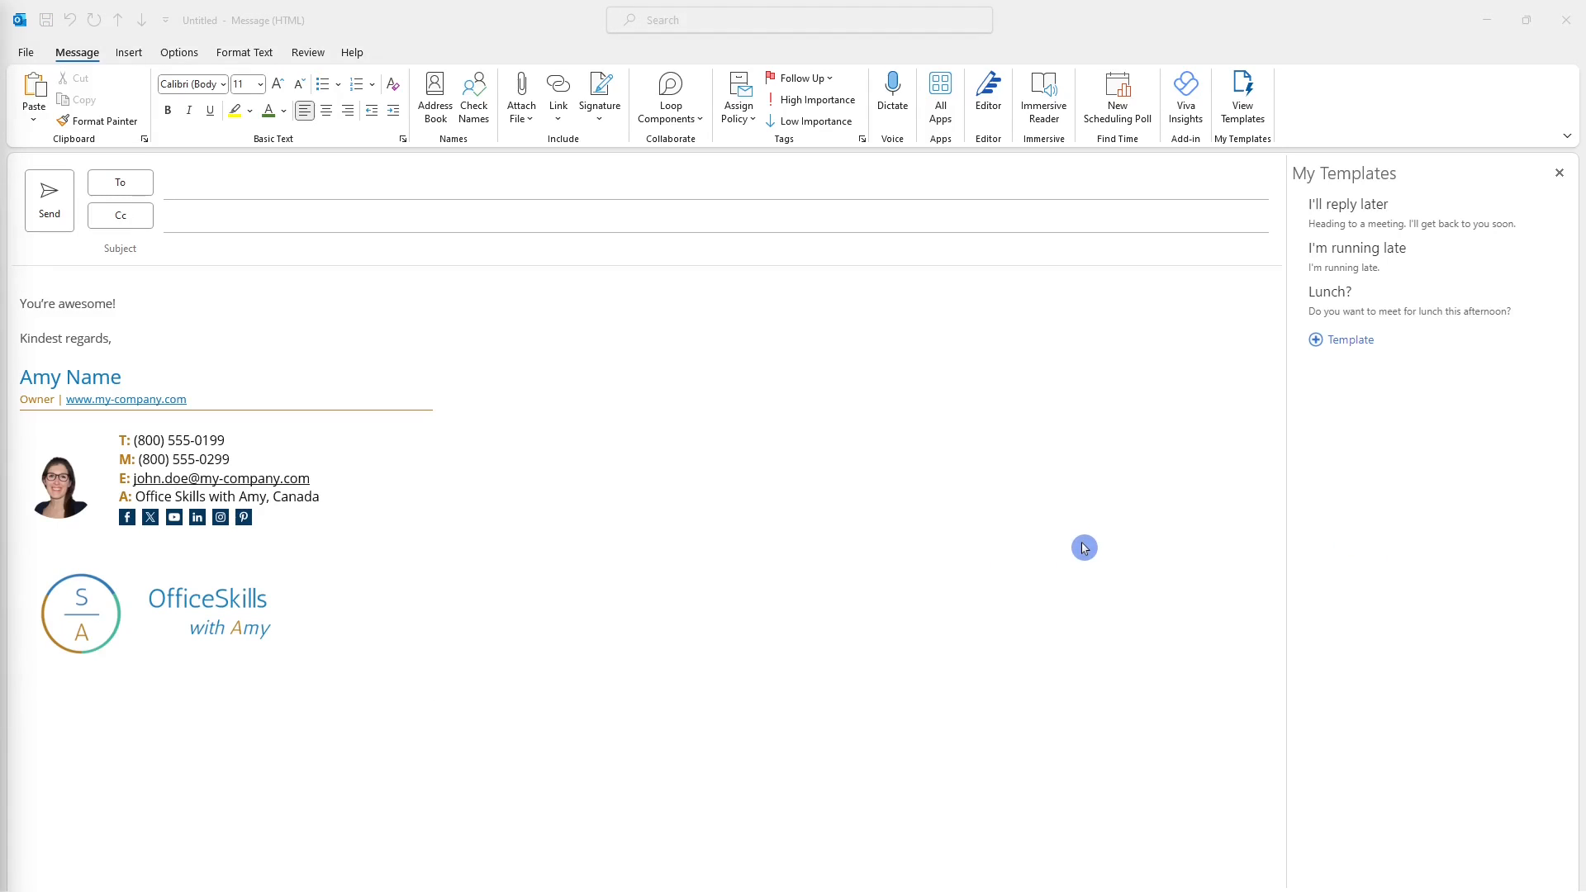
Save a new template titled "Test" with the text "Thumbs Up" and insert it into the message
{"action": "left_click", "coordinate": [1344, 343]}
{"action": "left_click", "coordinate": [1344, 342]}
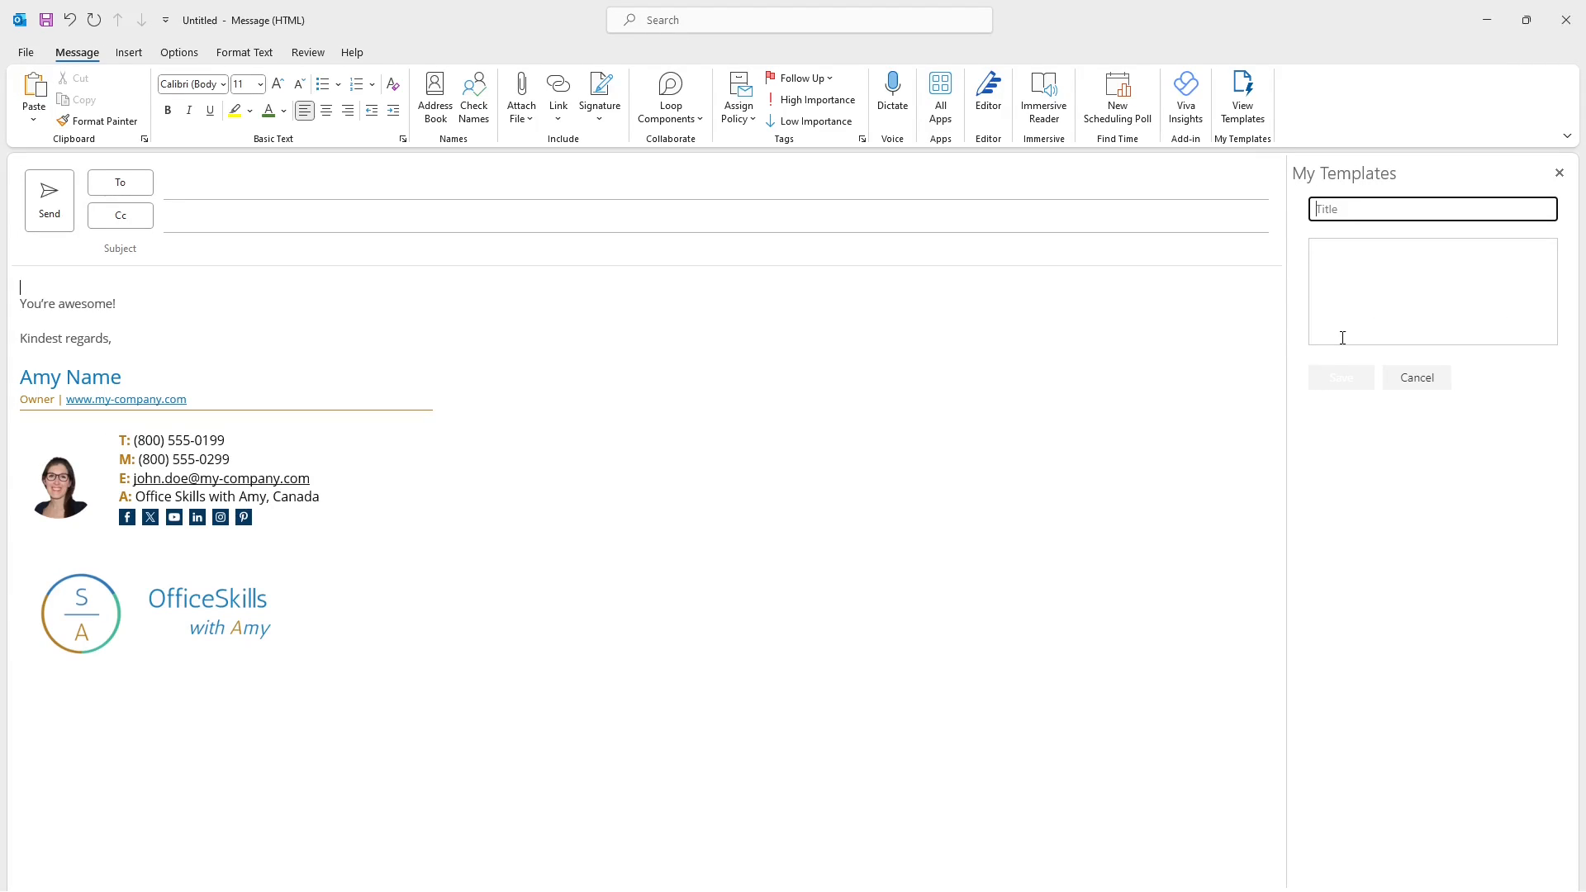
{"action": "type", "text": "Test"}
{"action": "left_click", "coordinate": [1343, 338]}
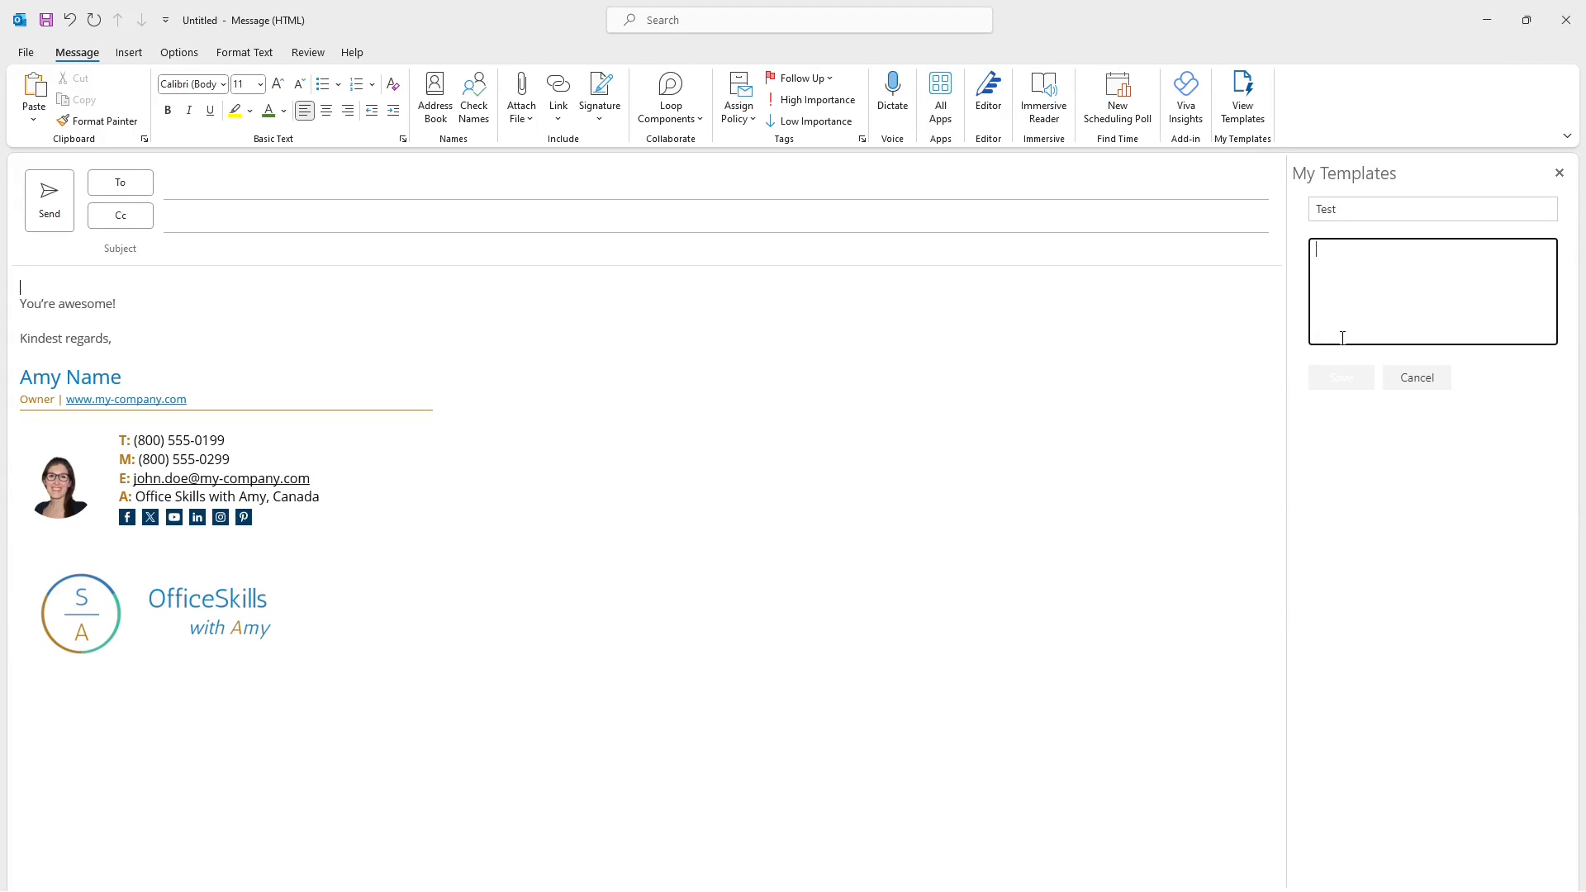
{"action": "type", "text": "Thumbs Up"}
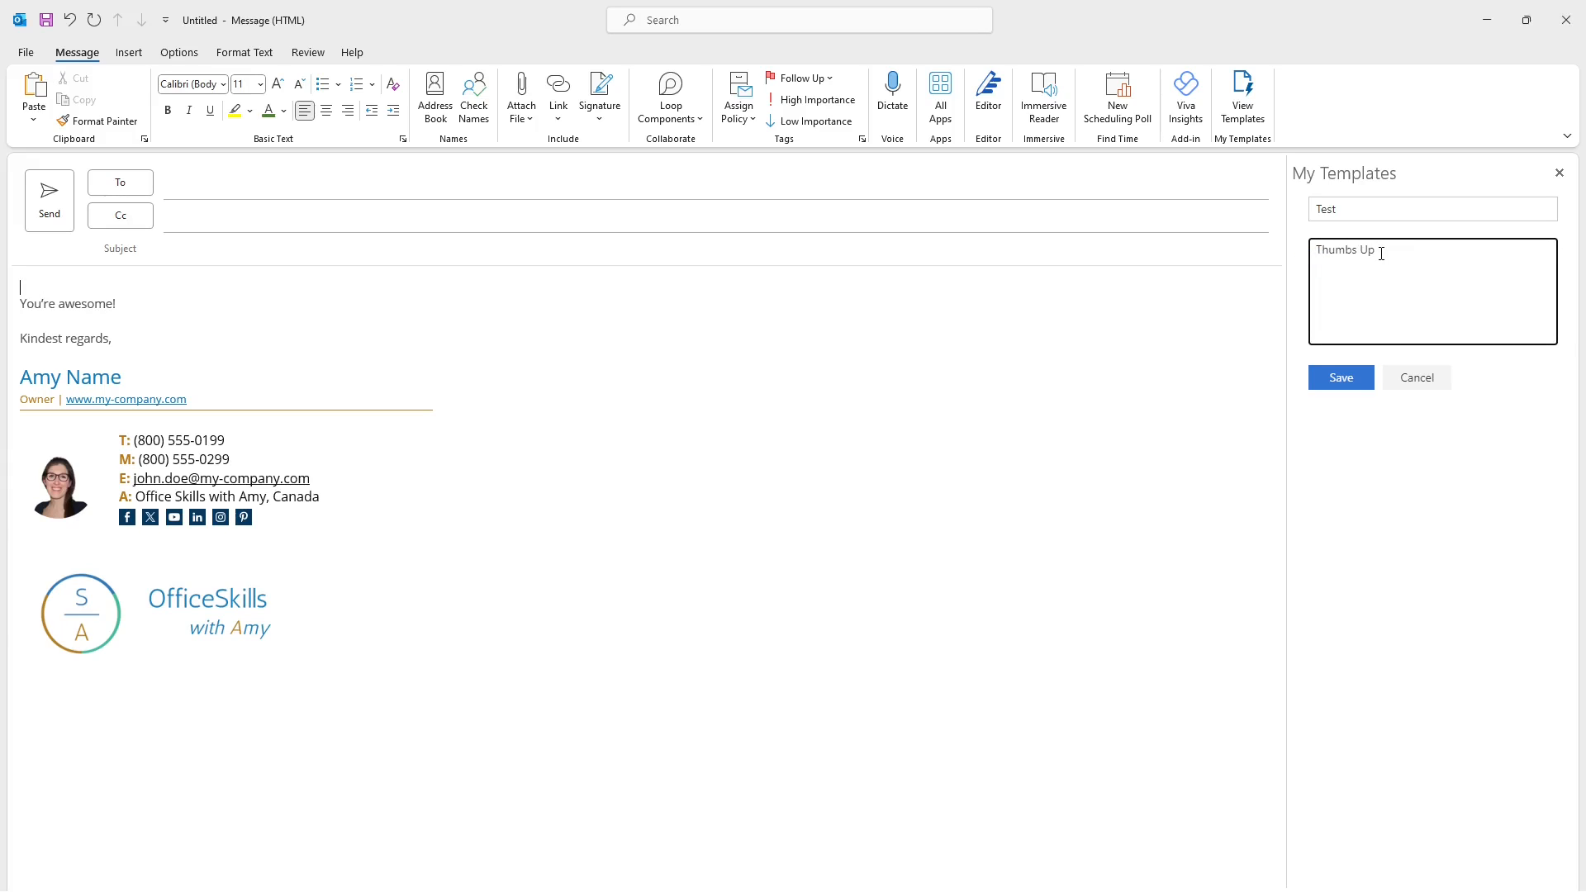
{"action": "left_click", "coordinate": [1342, 379]}
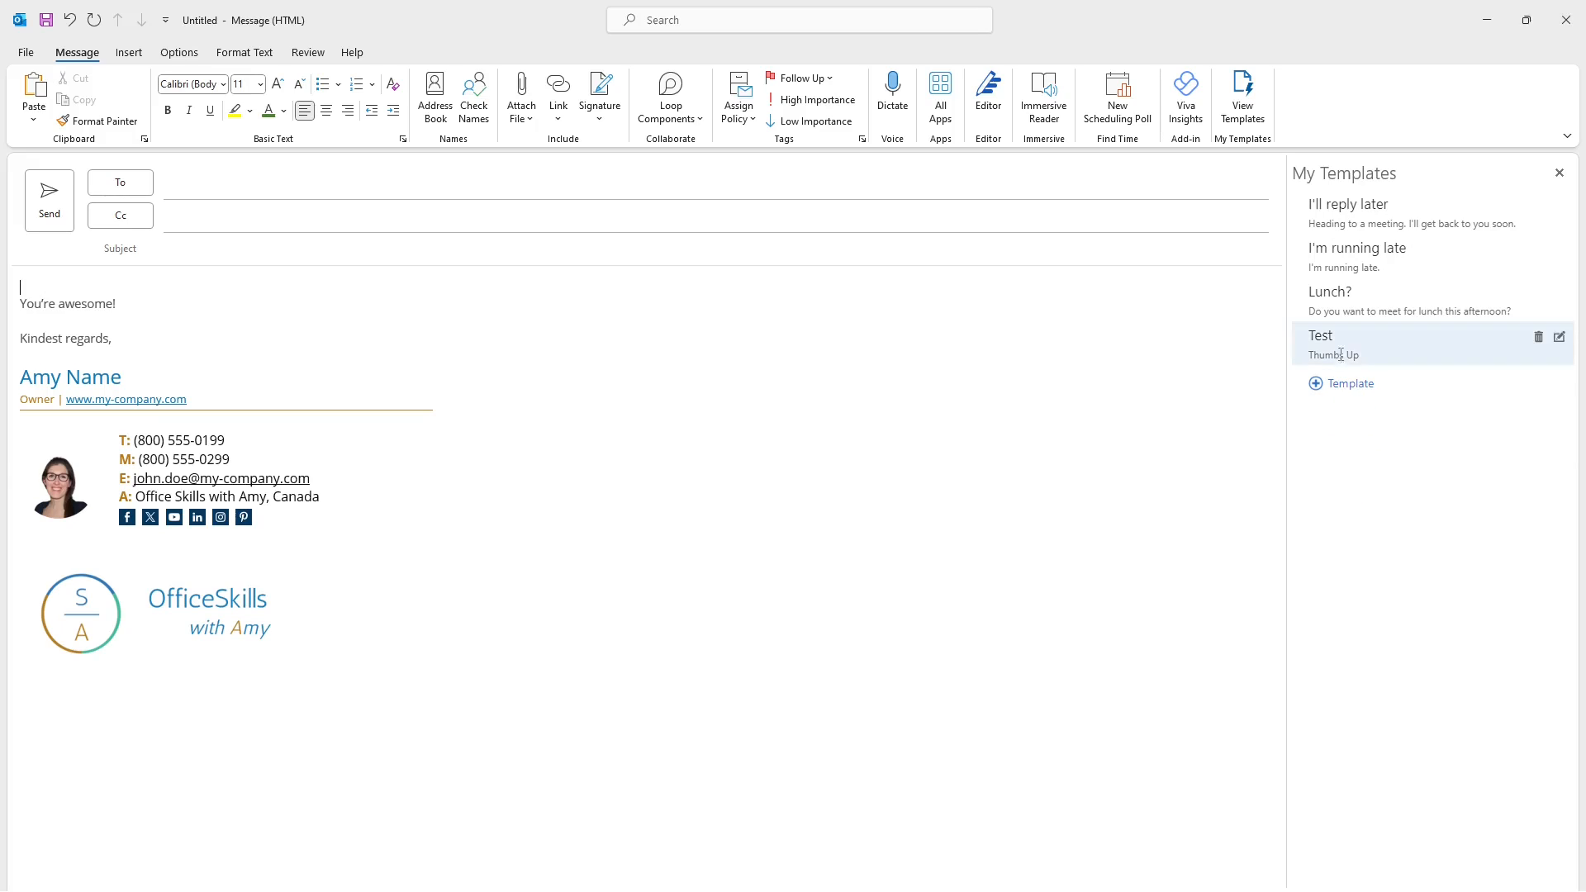
{"action": "left_click", "coordinate": [1342, 351]}
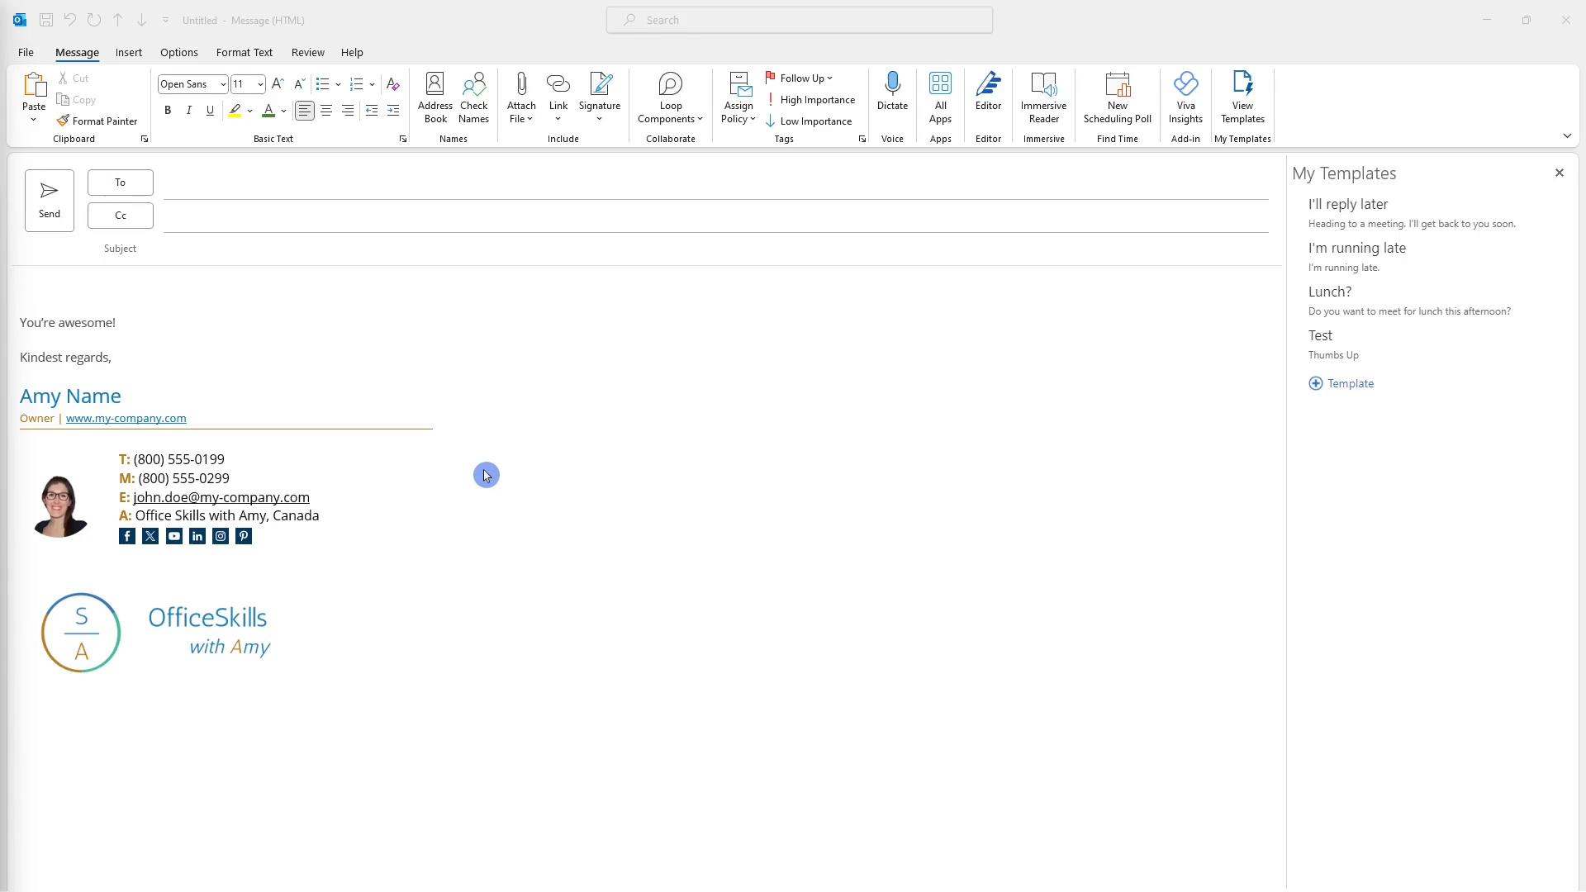
Enter "Hi," and "Amy's Animal Barn & Pet Co is excited to invite you to our first annual Summer Sunset Gala." in the message body
{"action": "left_click", "coordinate": [141, 303]}
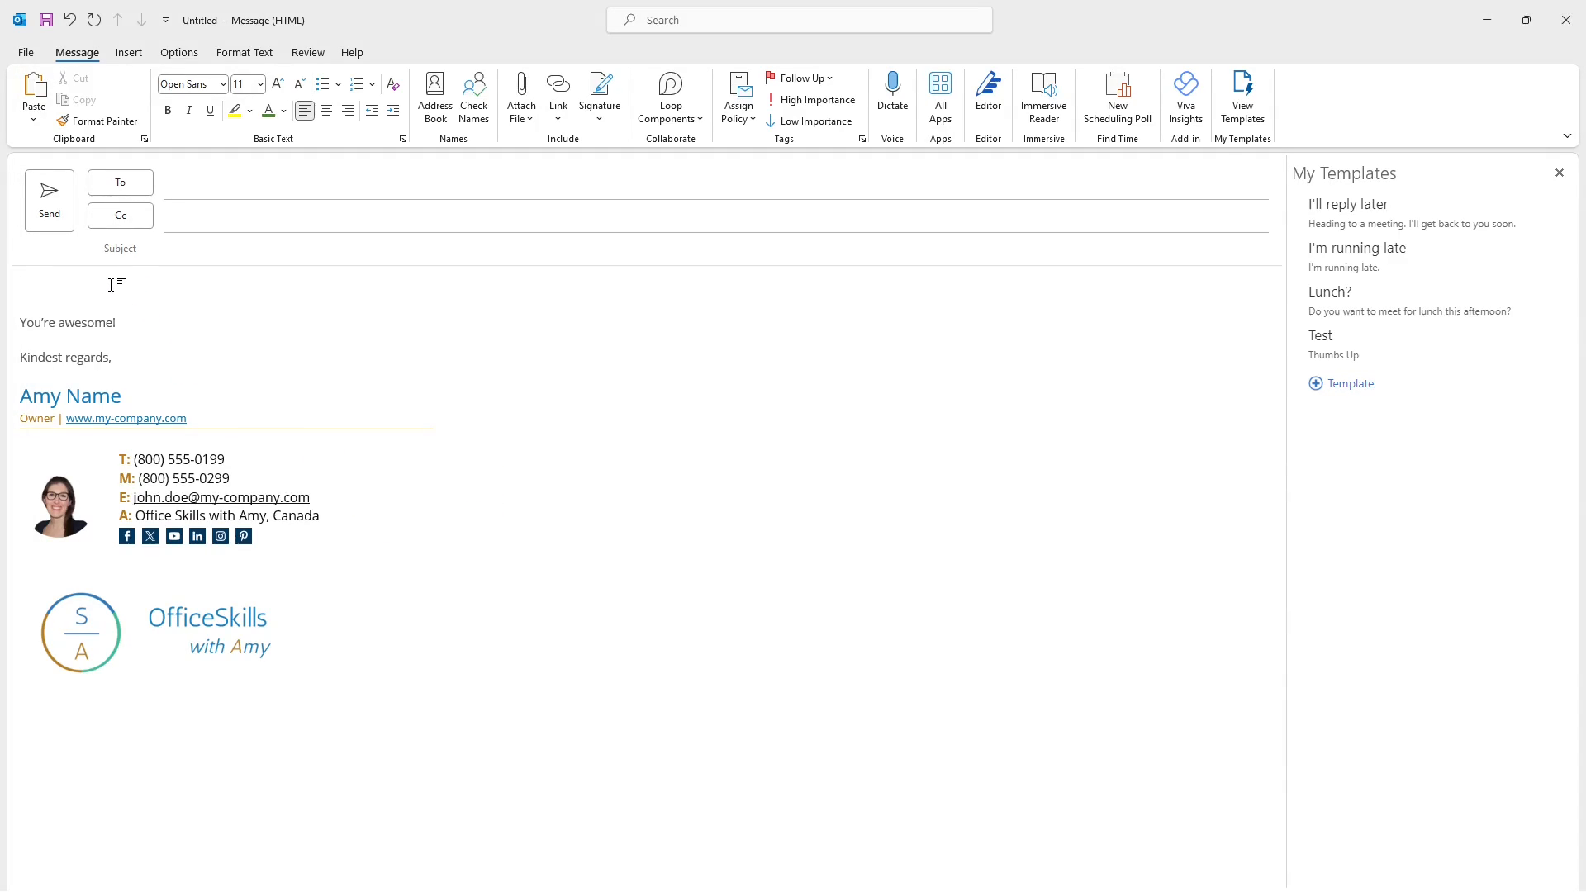
{"action": "type", "text": "Hi,  Amy’s Animal Barn & Pet Co is excited to invite you to our first annual Summer Sunset Gala."}
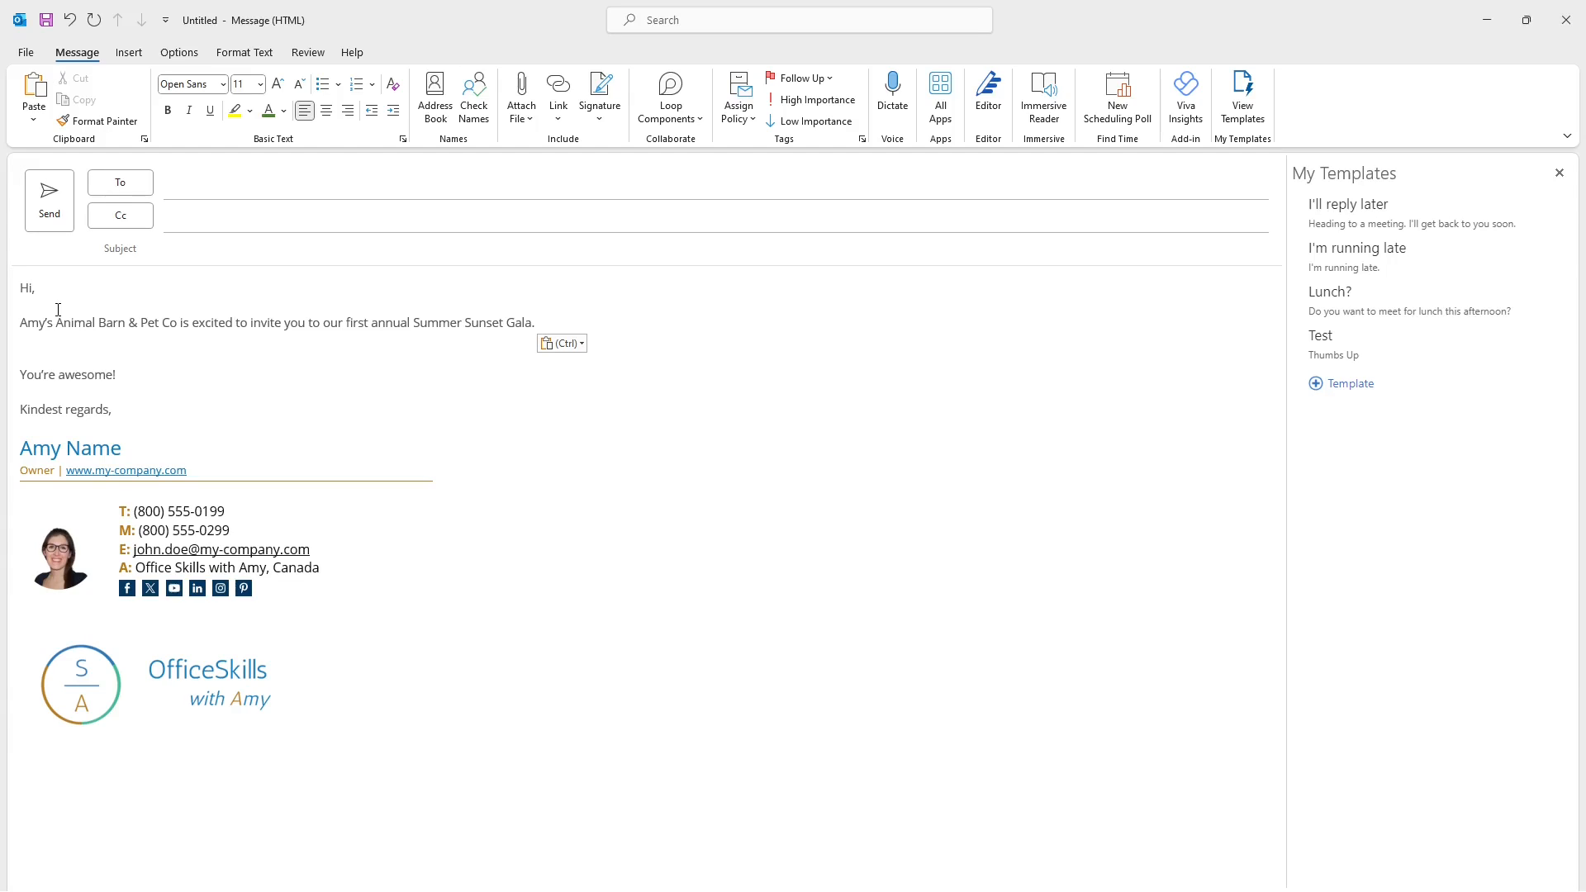
Format "Amy's Animal Barn & Pet Co" in the invitation sentence as bold with a dark orange font color
{"action": "left_click_drag", "start_coordinate": [18, 318], "coordinate": [182, 322]}
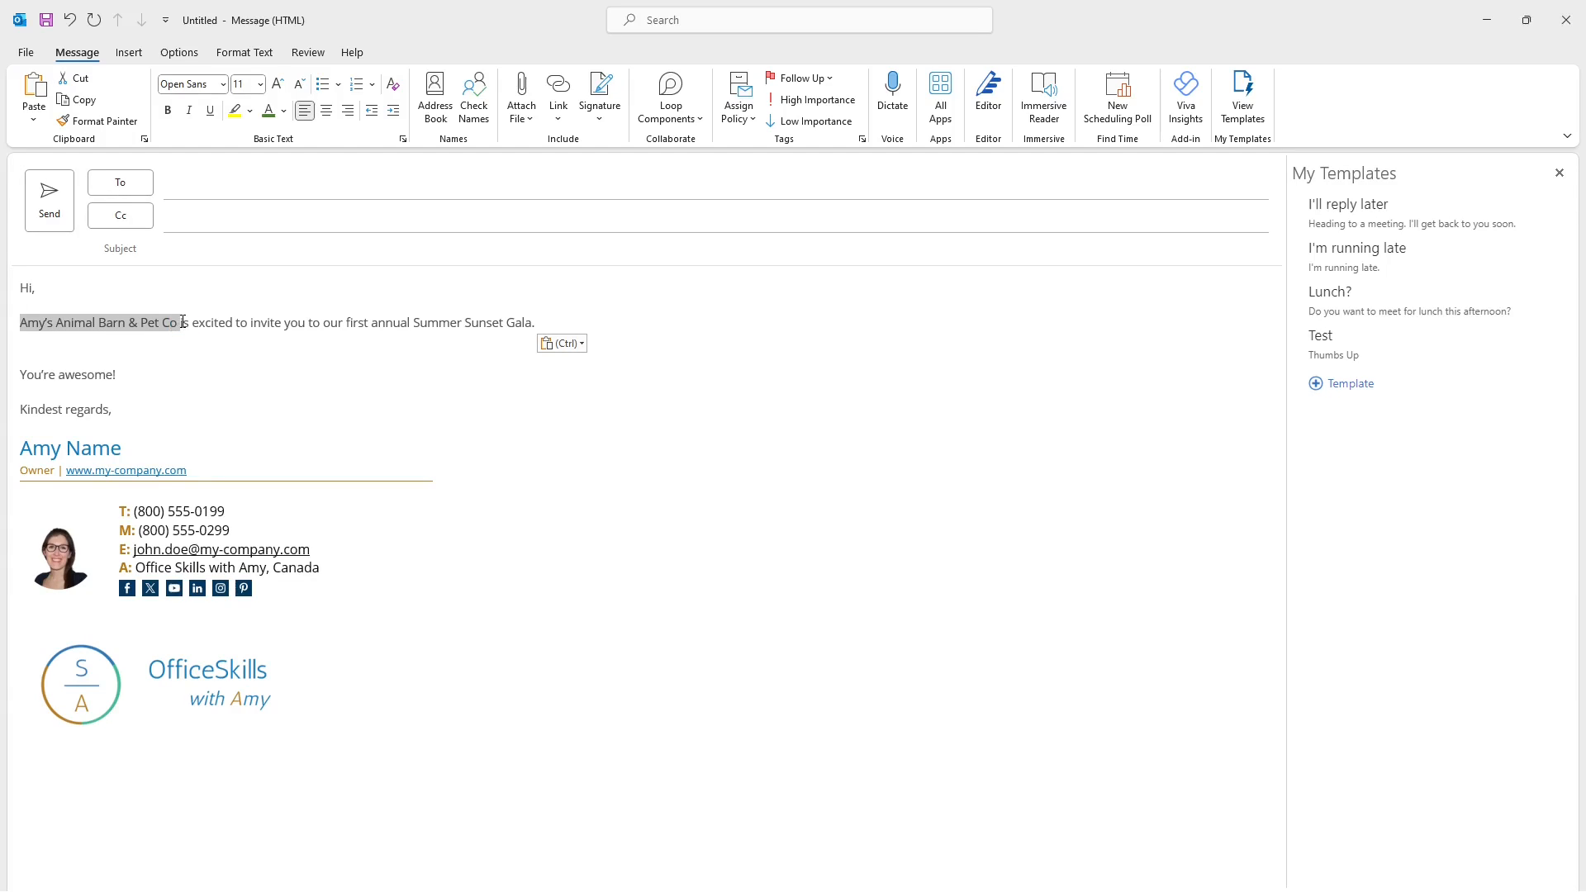
{"action": "key", "text": "ctrl+b"}
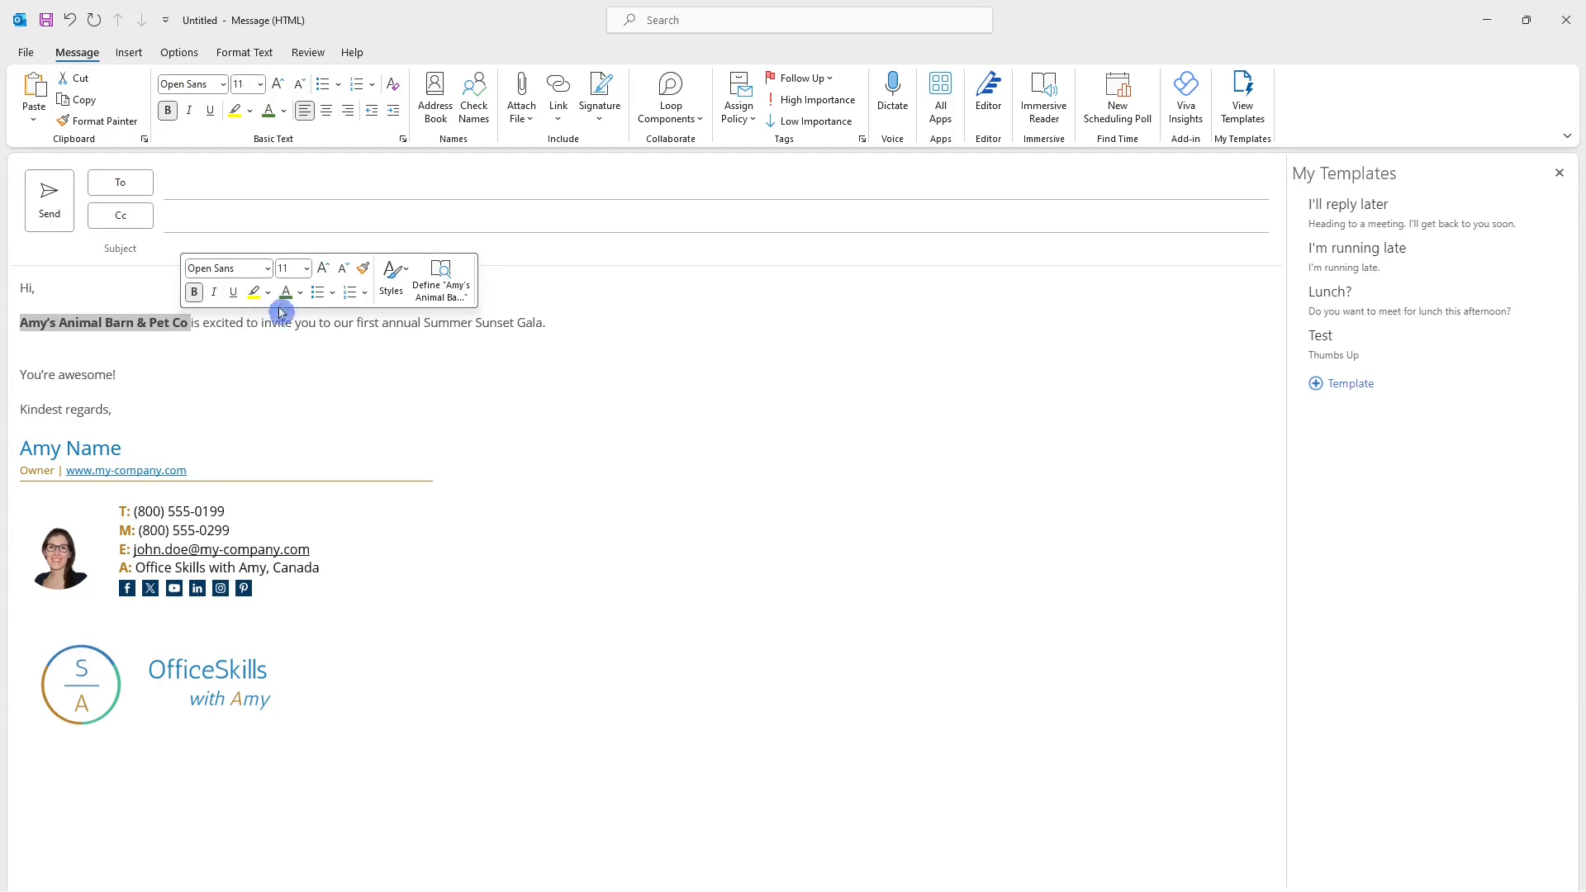
{"action": "left_click", "coordinate": [300, 292]}
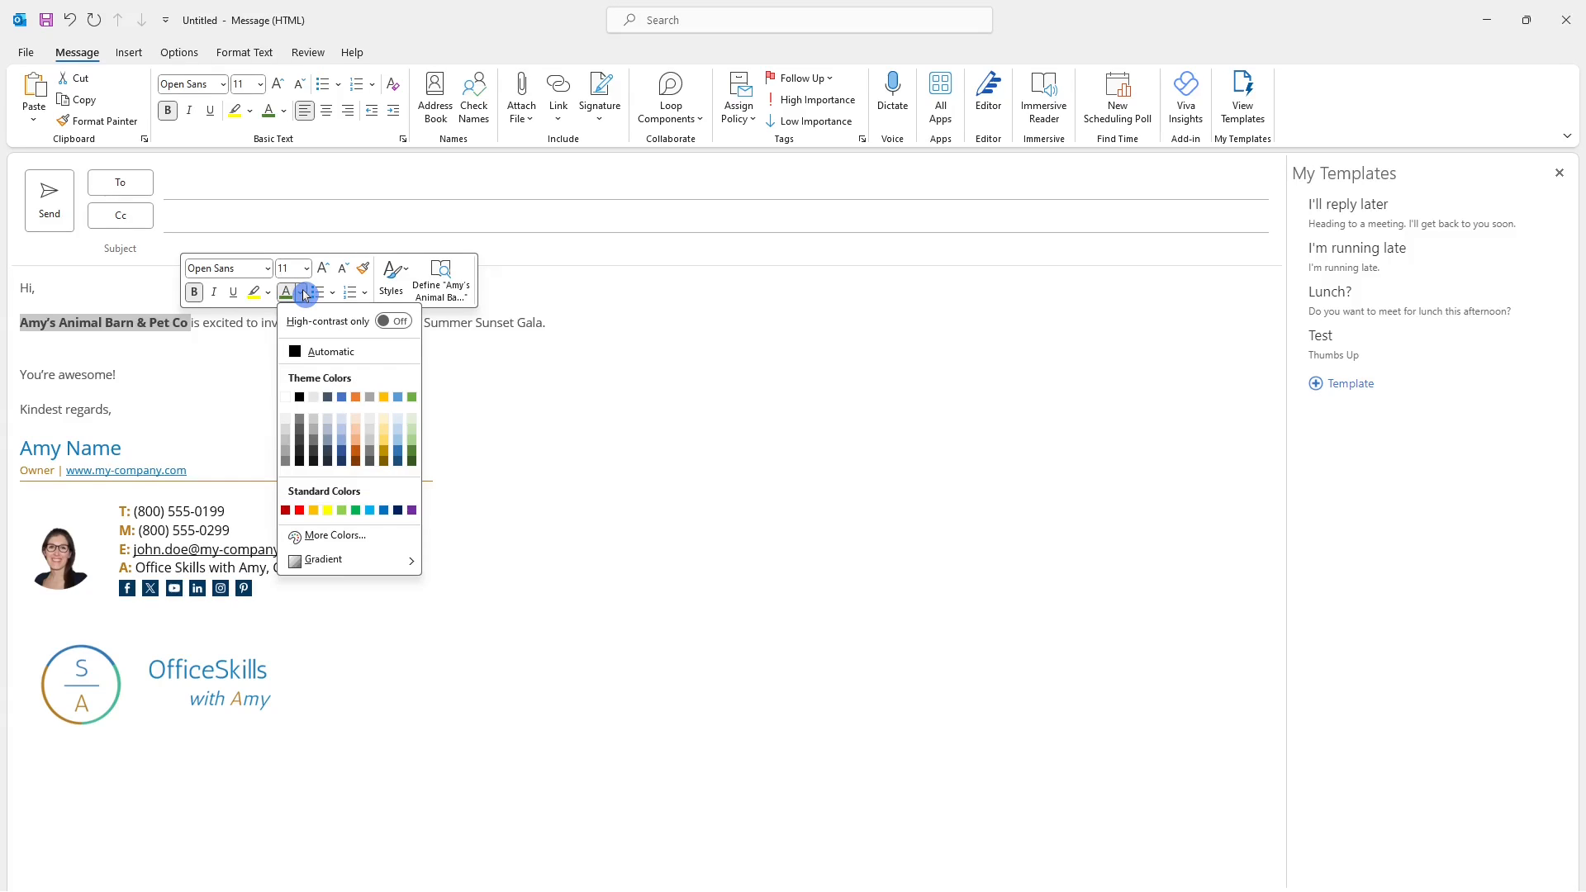
{"action": "left_click", "coordinate": [357, 452]}
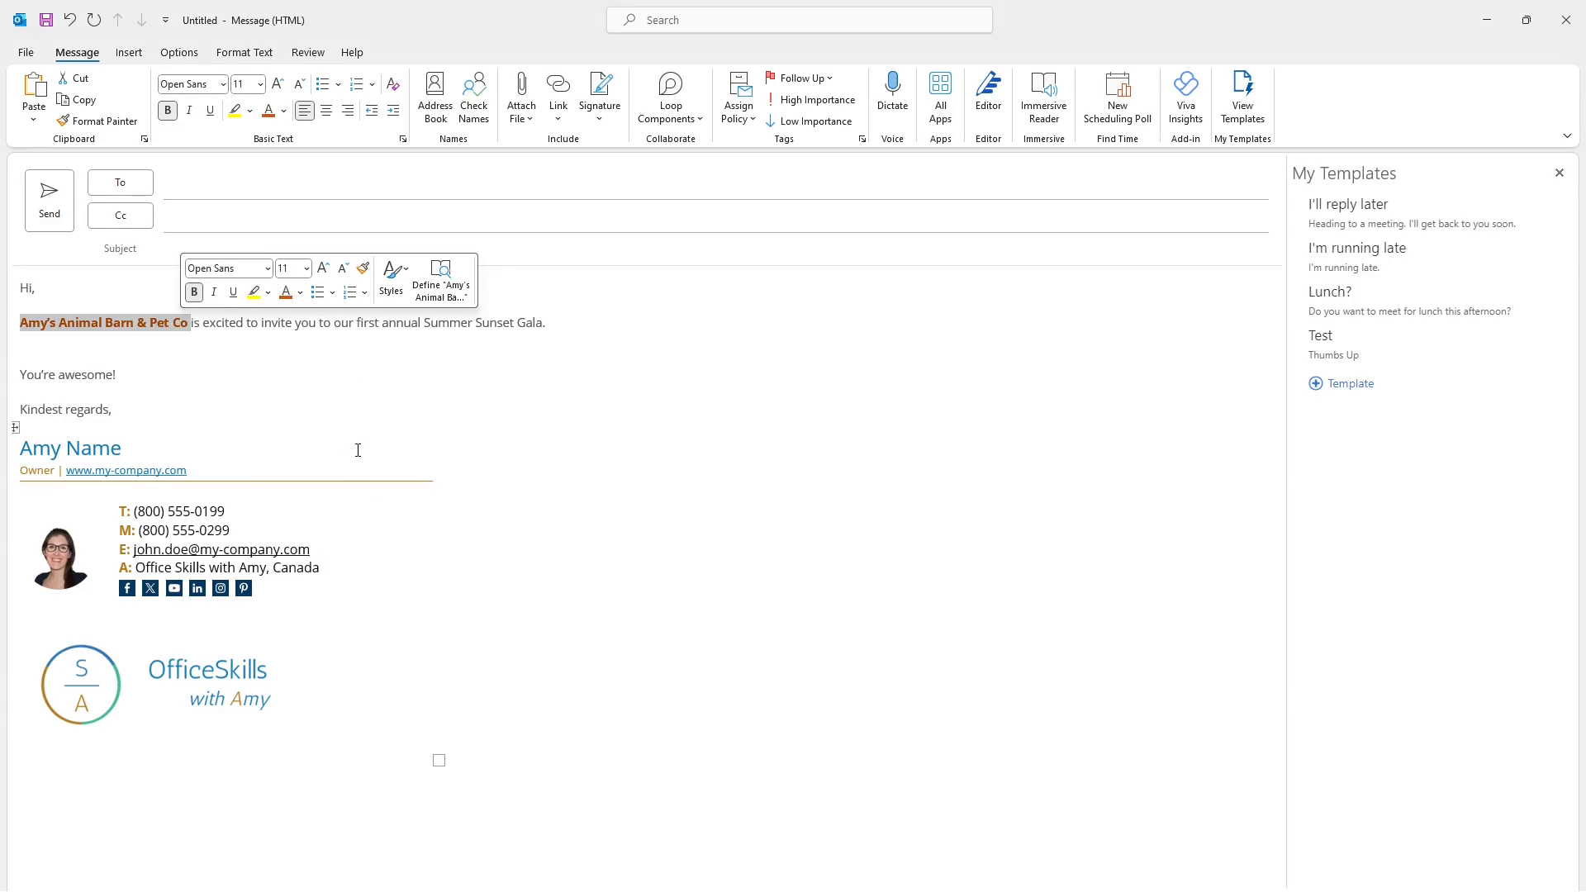
{"action": "left_click", "coordinate": [271, 357]}
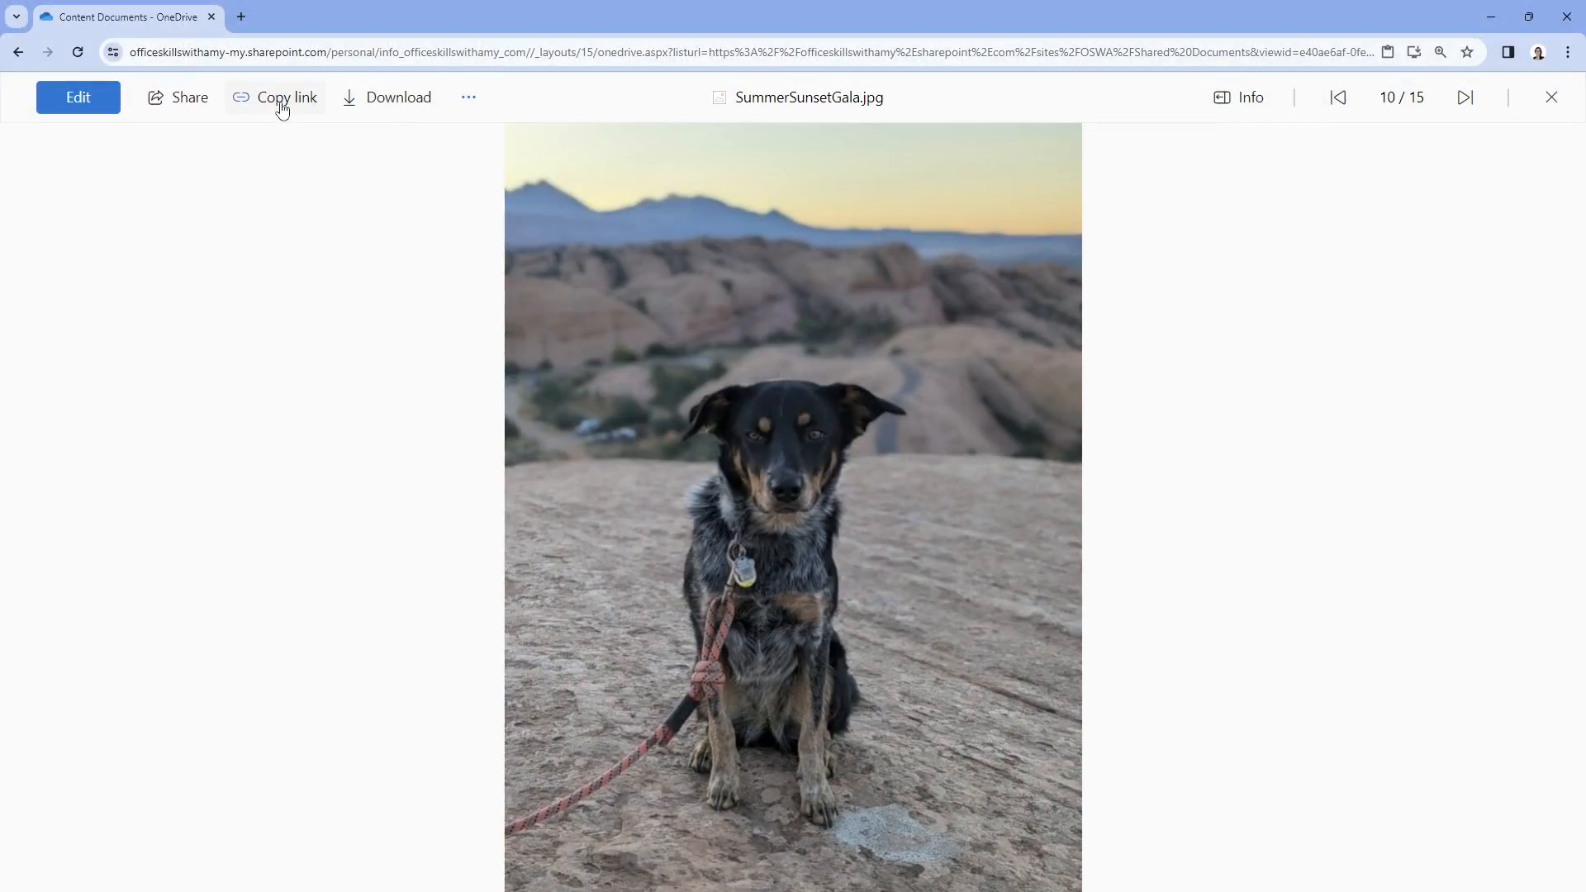
Copy the sharing link of SummerSunsetGala.jpg in OneDrive and return to the email message
{"action": "left_click", "coordinate": [281, 103]}
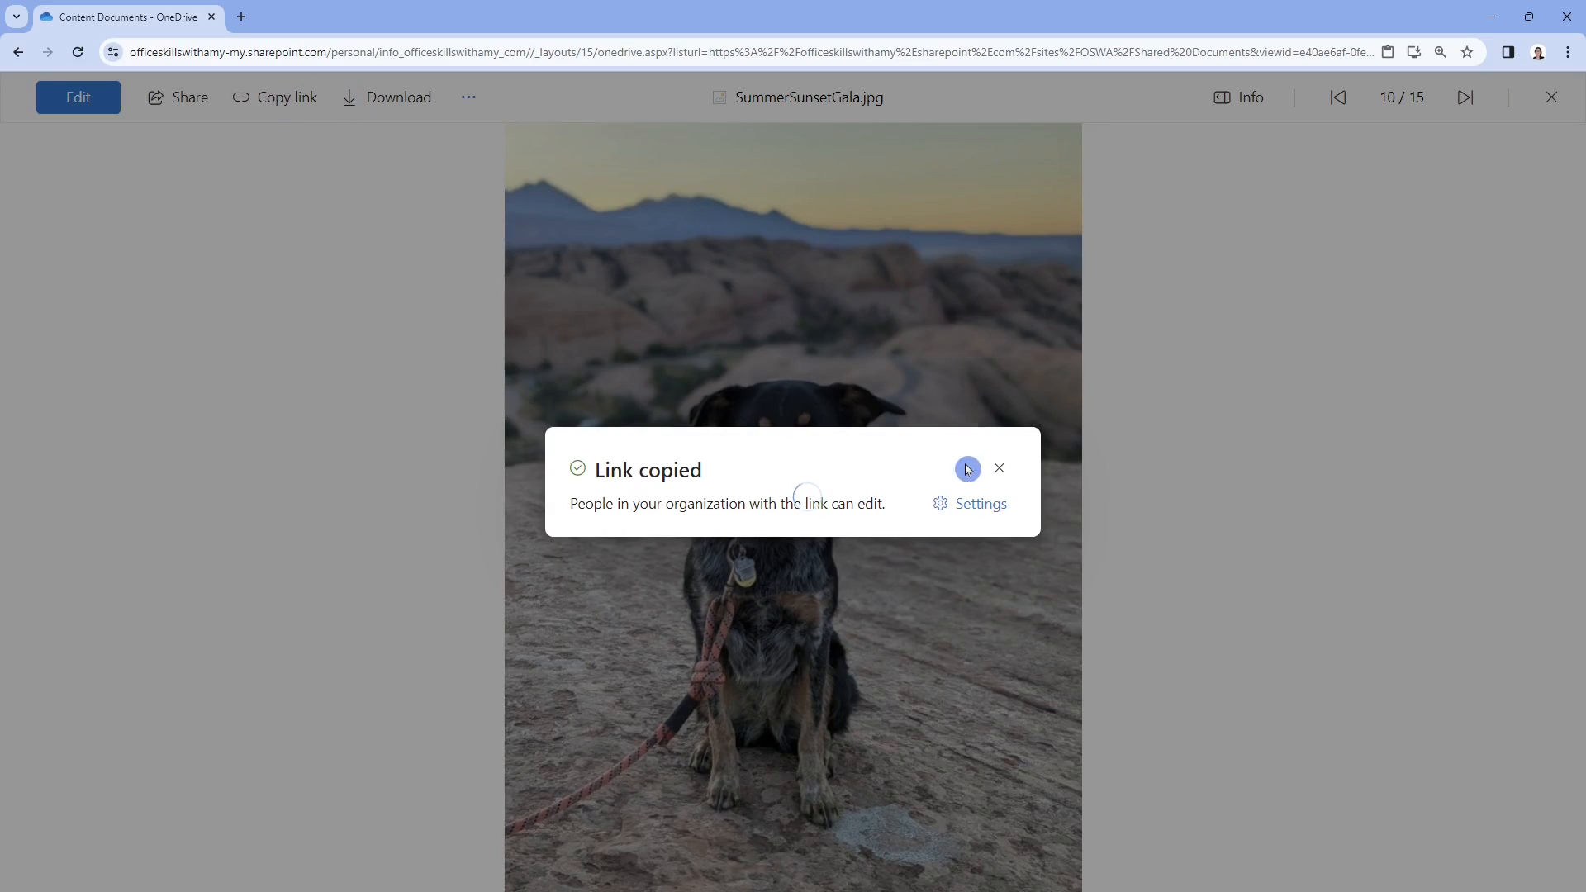
{"action": "left_click", "coordinate": [1000, 469]}
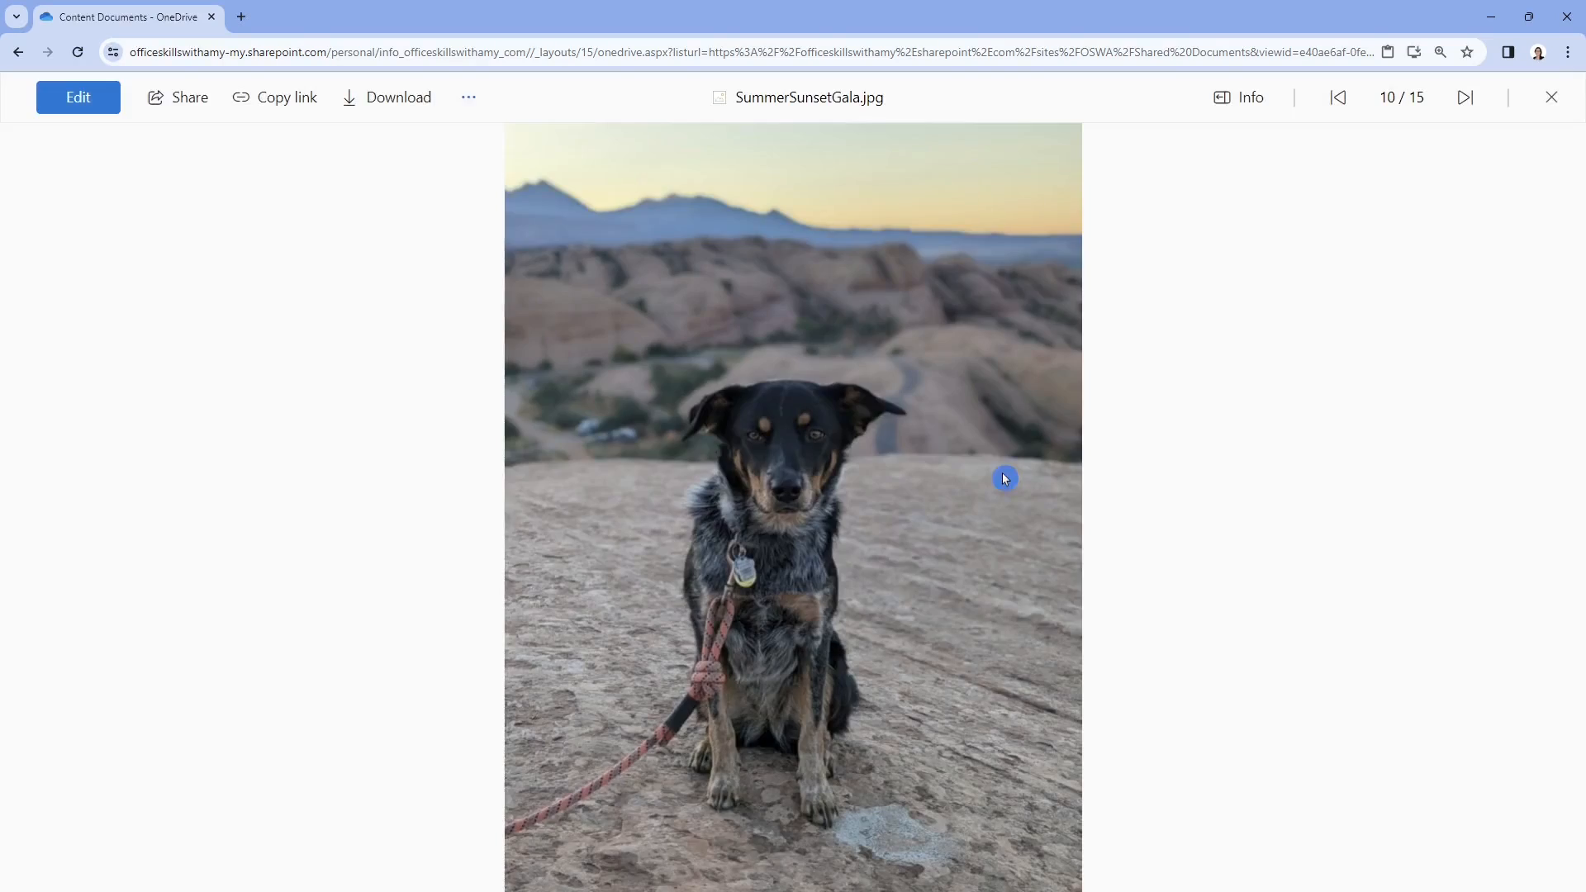
{"action": "left_click", "coordinate": [1493, 15]}
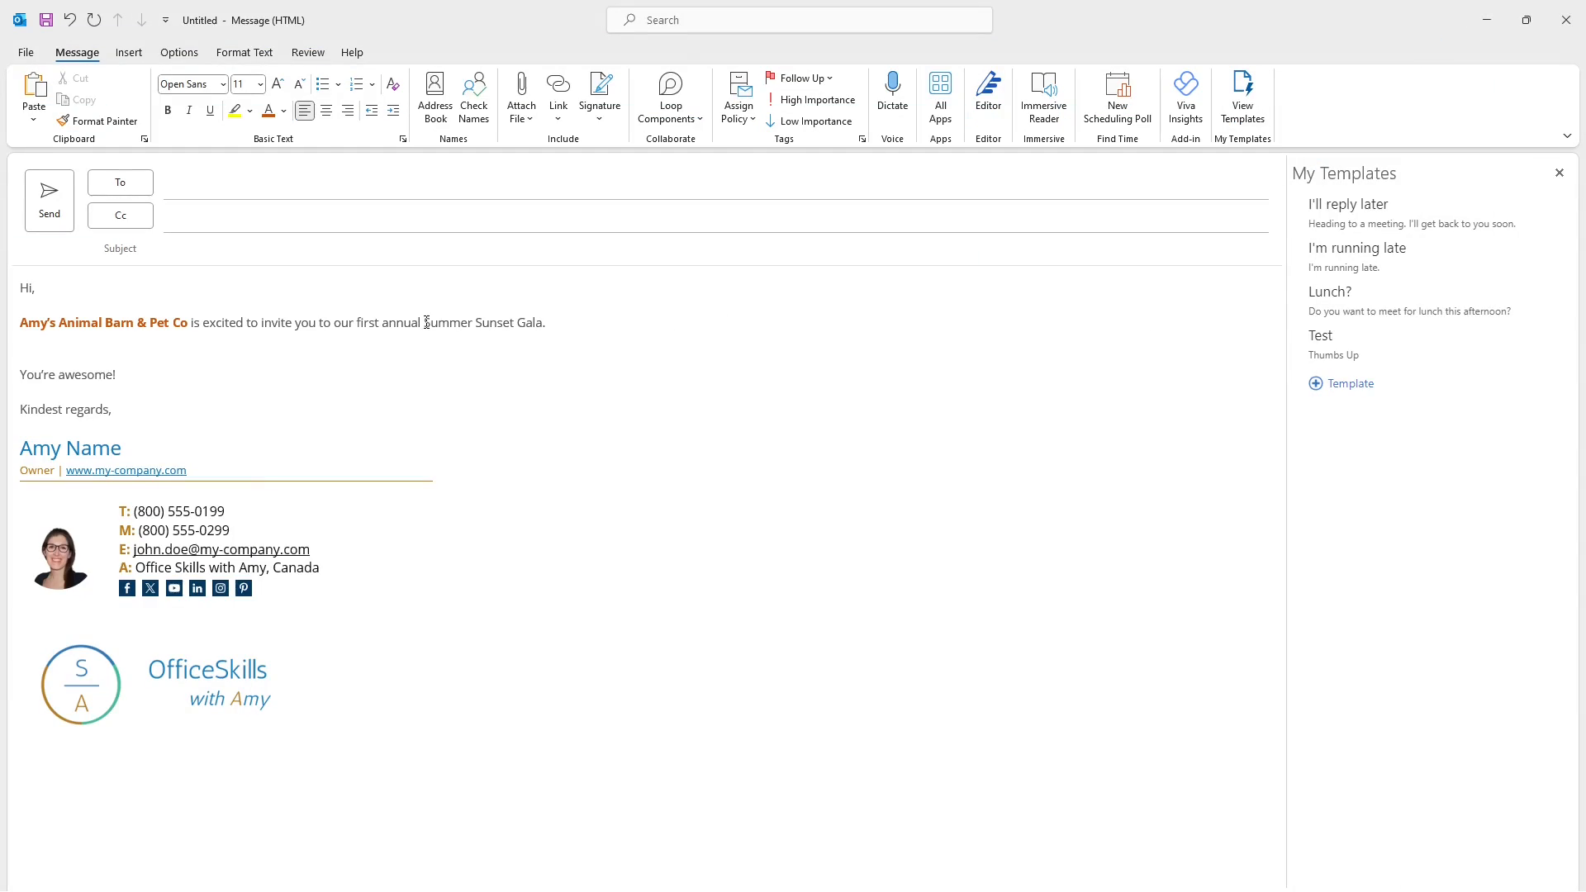
Hyperlink the words "Summer Sunset Gala" in the invitation to the copied image link
{"action": "left_click_drag", "start_coordinate": [427, 323], "coordinate": [532, 325]}
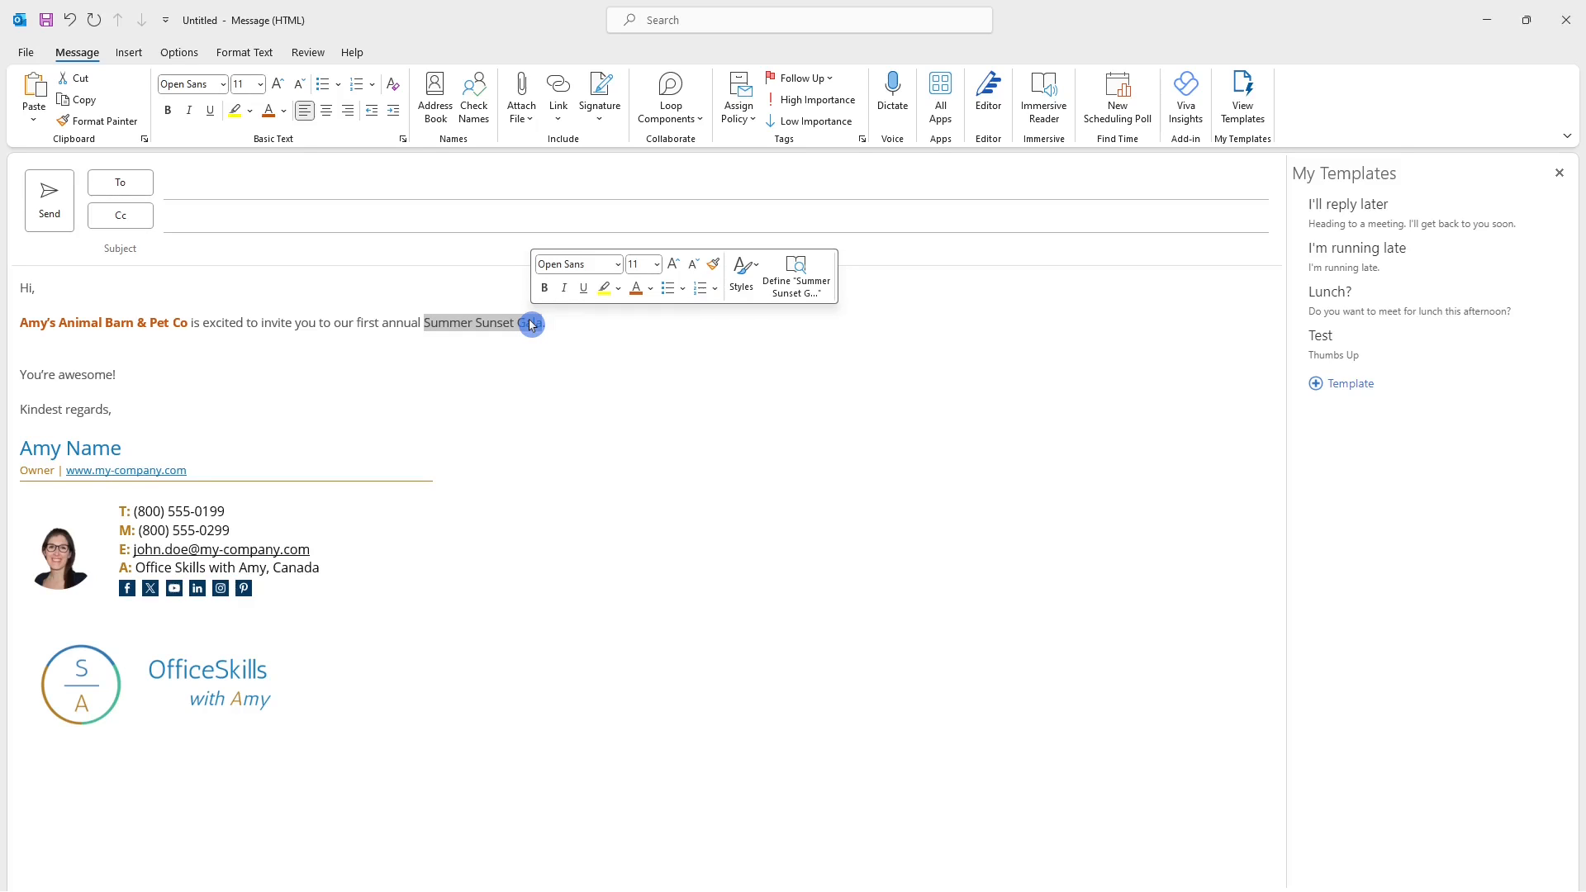
{"action": "left_click", "coordinate": [559, 115]}
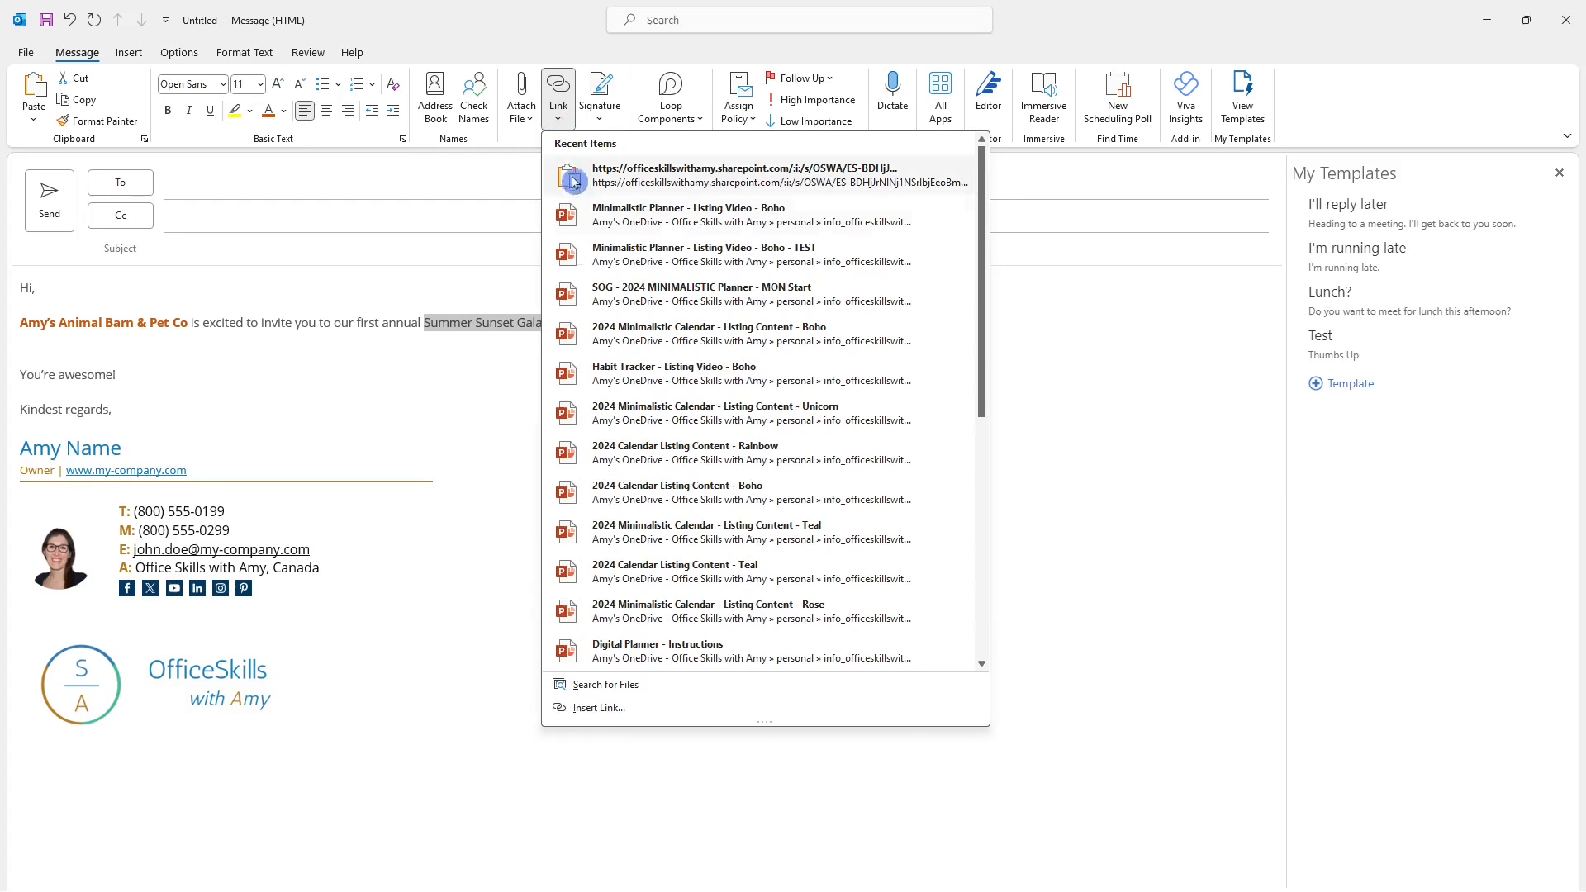
{"action": "left_click", "coordinate": [598, 707]}
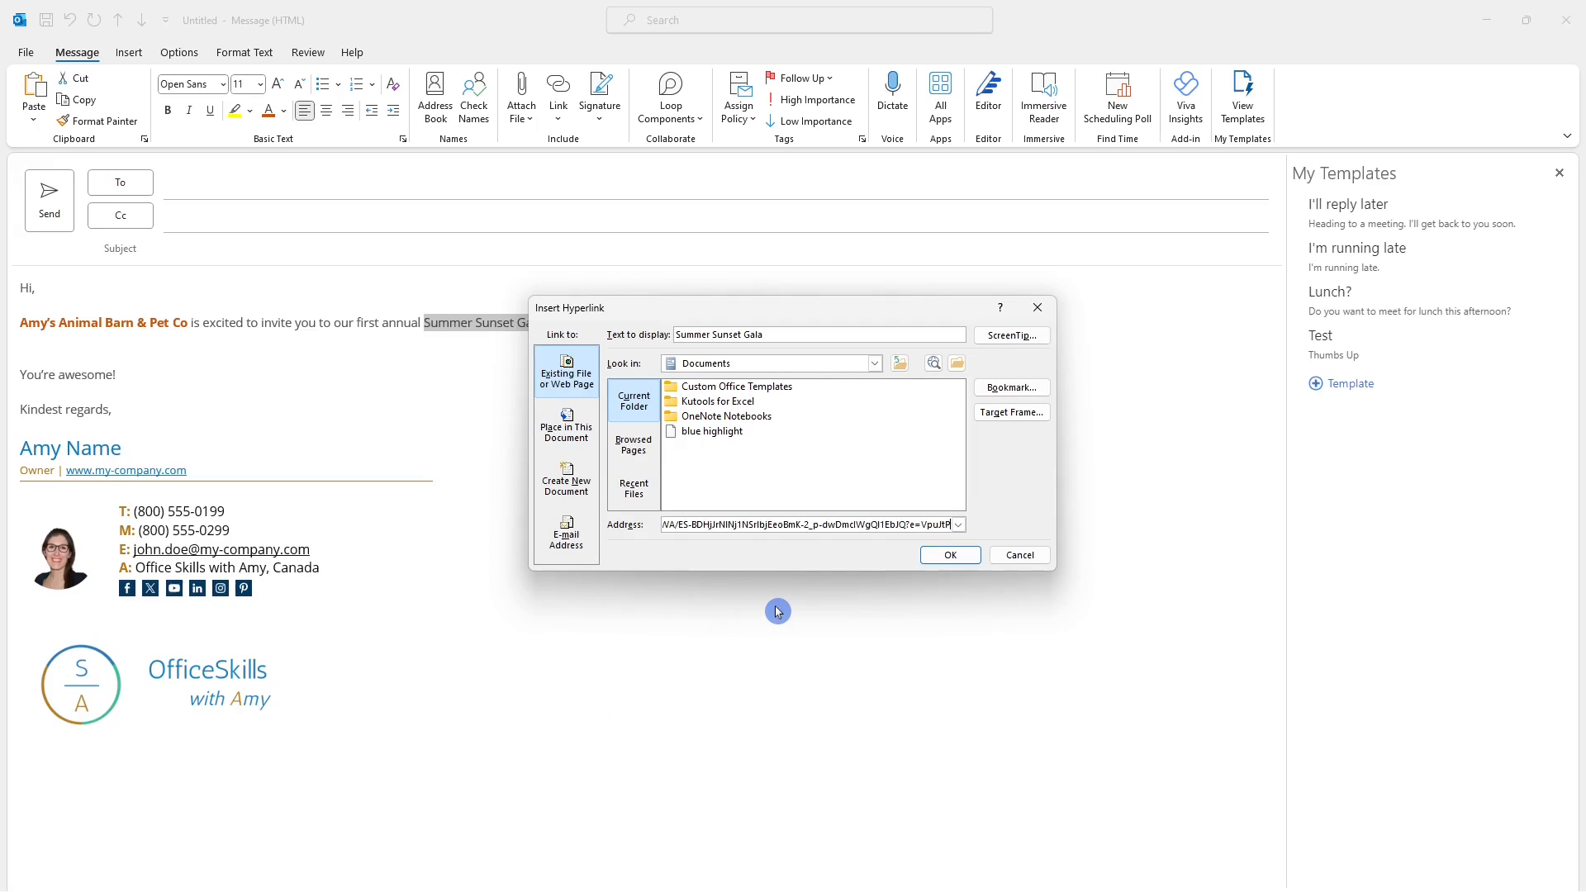
{"action": "left_click", "coordinate": [938, 555]}
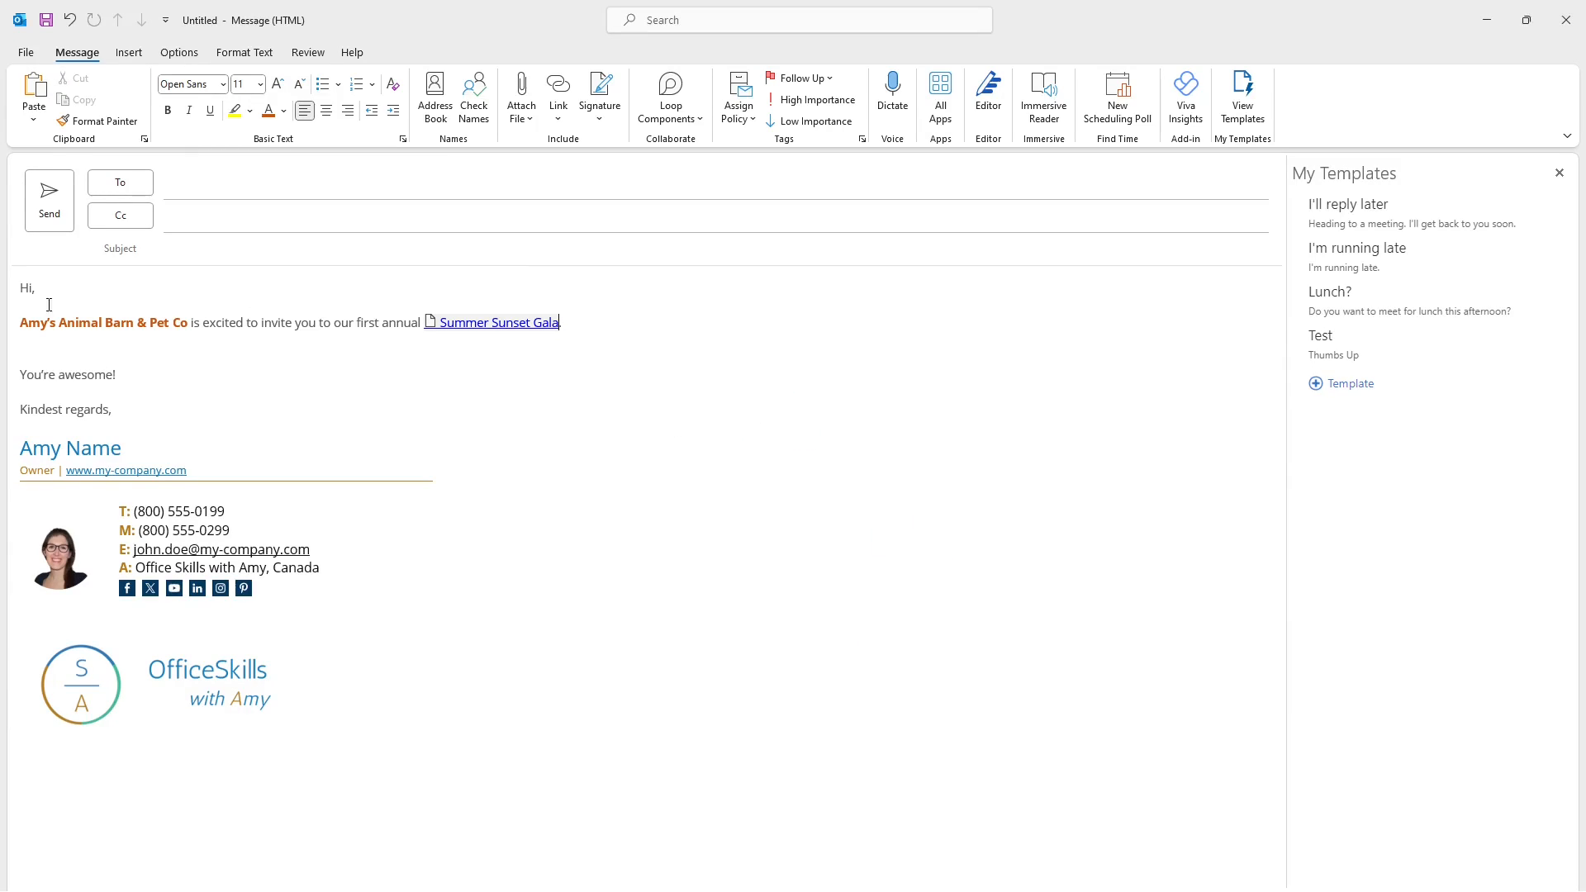
Start a new template titled "Sunset Gala" and fill it with the formatted greeting and invitation copied from the message
{"action": "left_click_drag", "start_coordinate": [20, 287], "coordinate": [603, 336]}
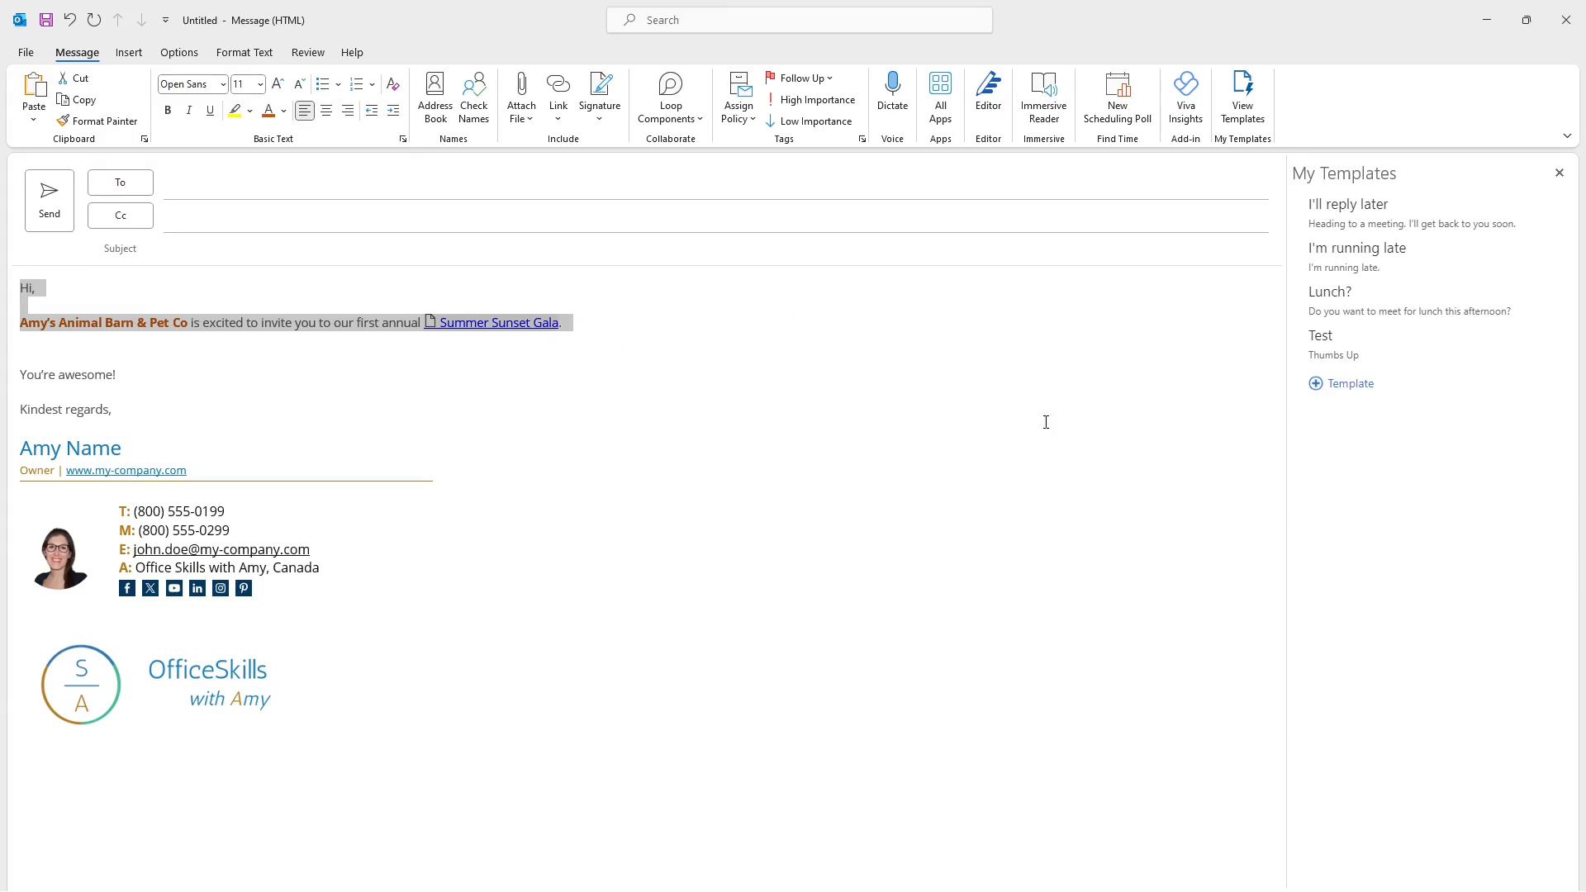
{"action": "left_click", "coordinate": [1353, 384]}
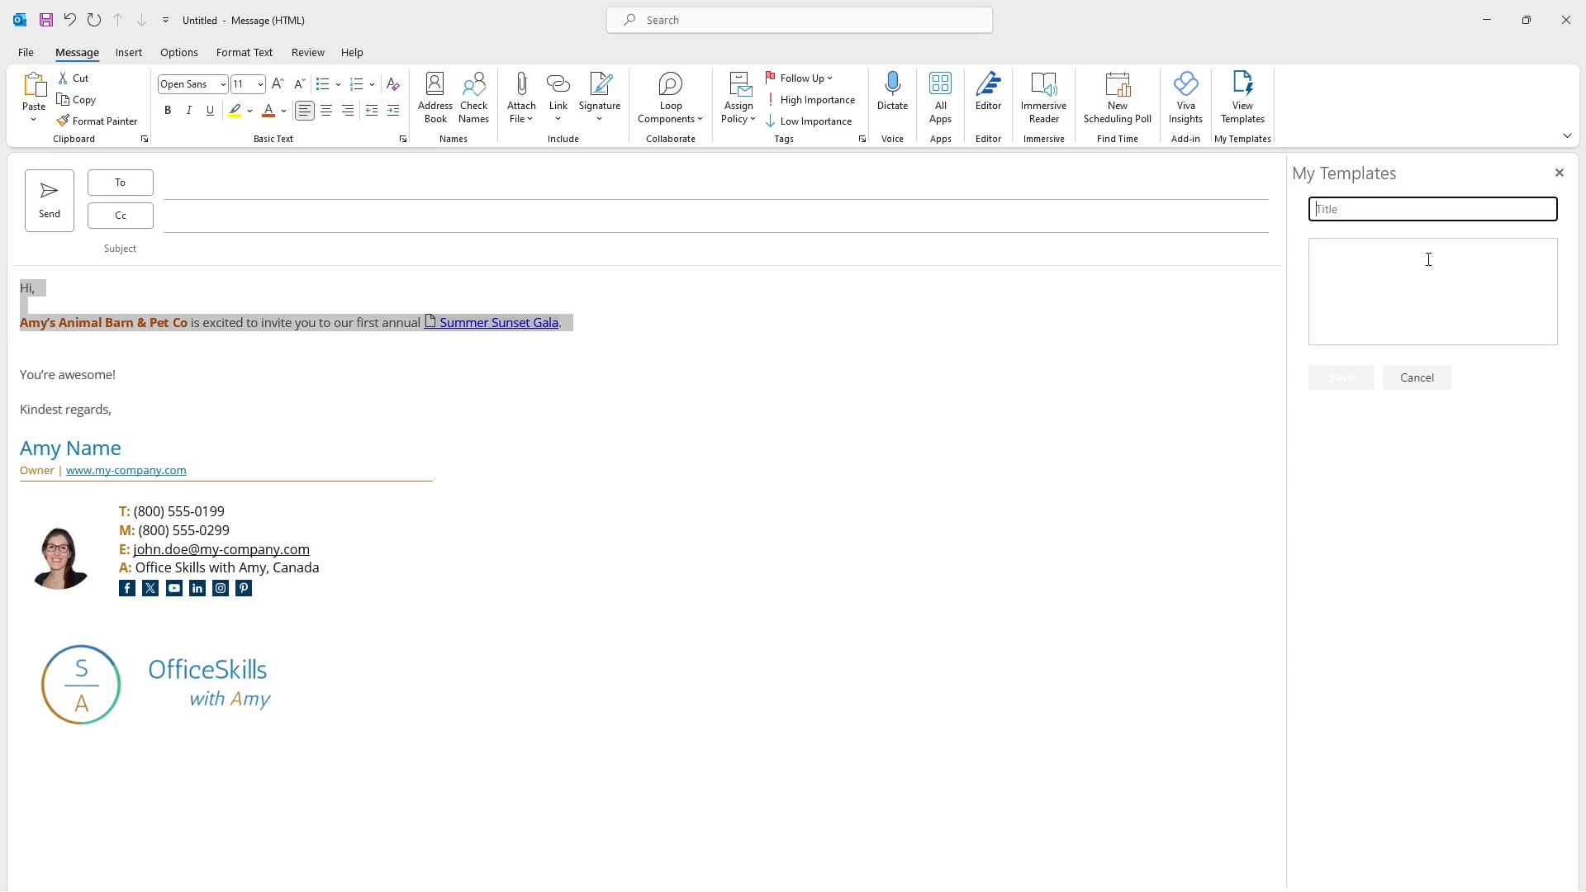
{"action": "type", "text": "Sunset Gala"}
{"action": "left_click", "coordinate": [1393, 274]}
{"action": "key", "text": "ctrl+v"}
Remove the extra blank line between "Hi," and the invitation sentence in the template text
{"action": "left_click", "coordinate": [1394, 281]}
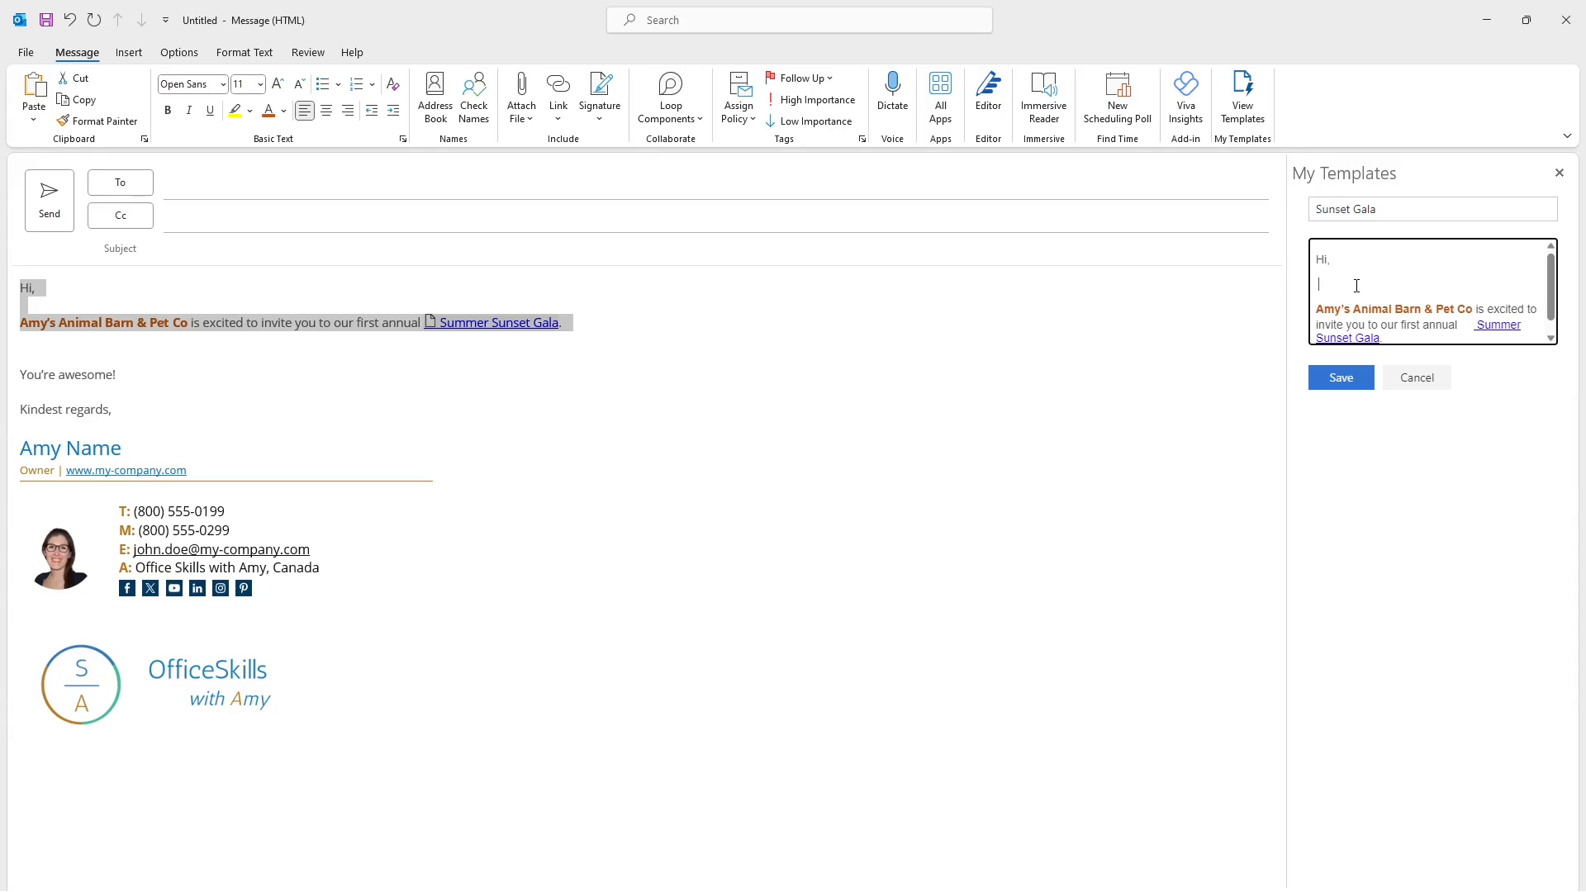
{"action": "key", "text": "BackSpace"}
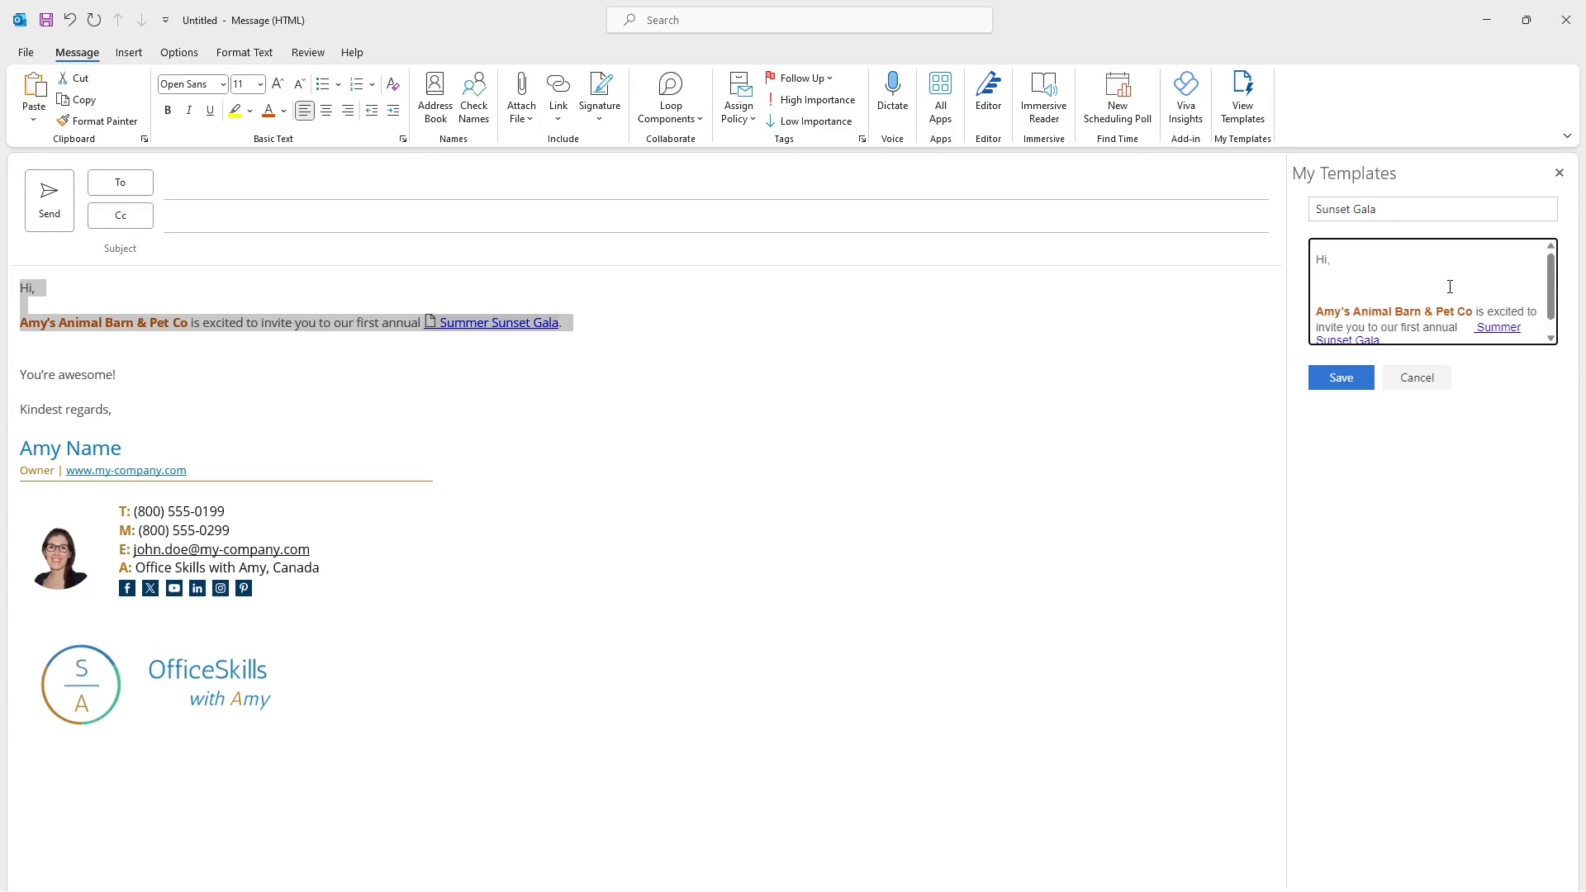
{"action": "key", "text": "BackSpace"}
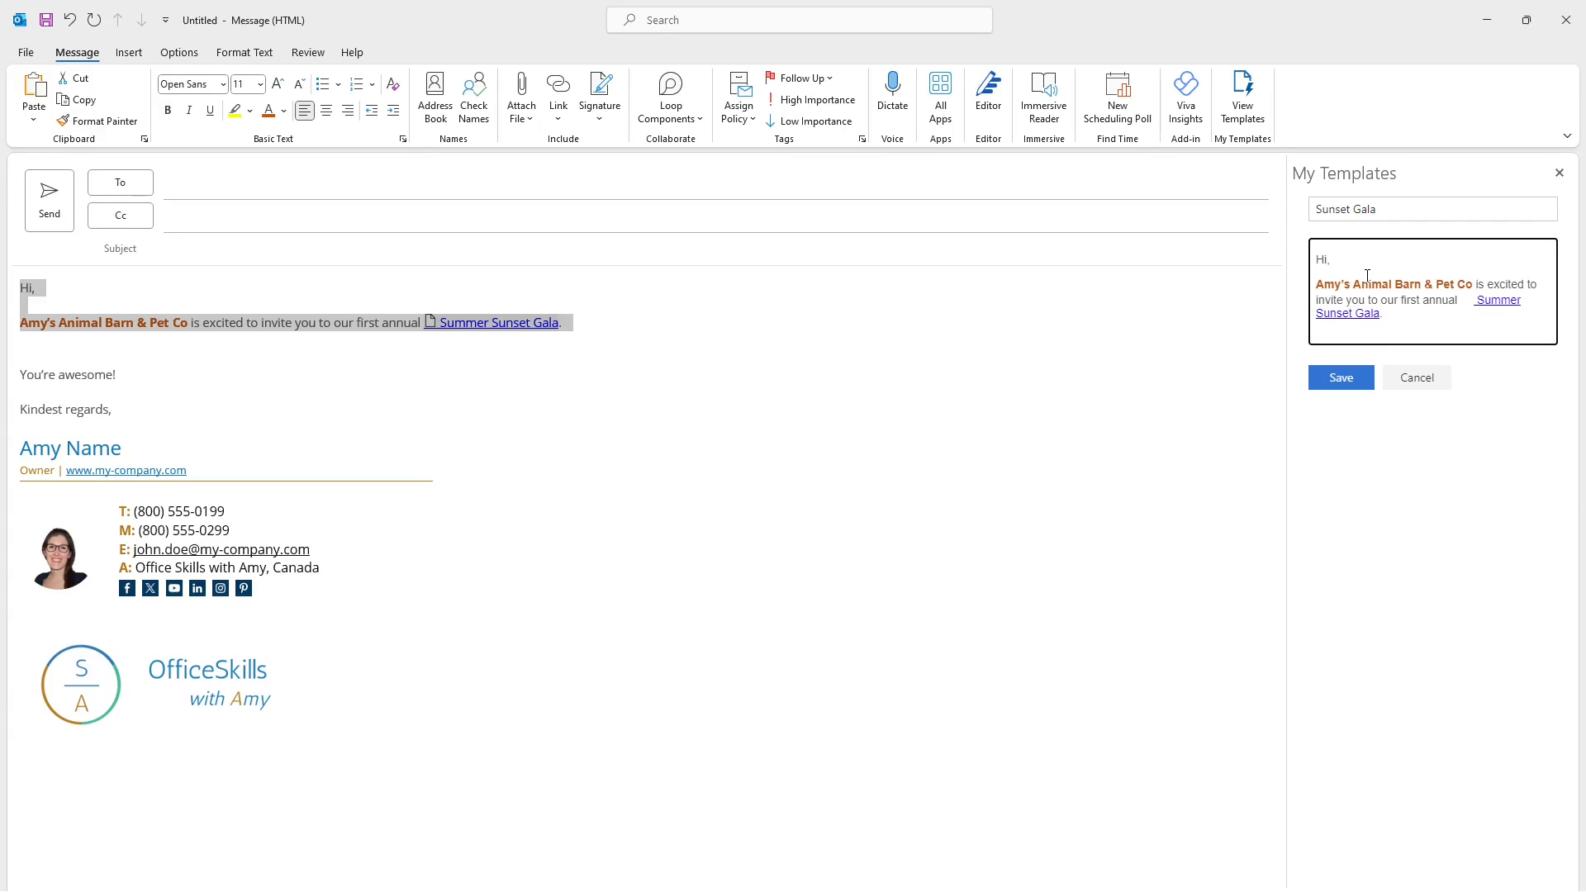
Remove the extra spaces before the "Summer Sunset Gala" link in the template text and save the Sunset Gala template
{"action": "left_click", "coordinate": [1477, 301]}
{"action": "key", "text": "BackSpace"}
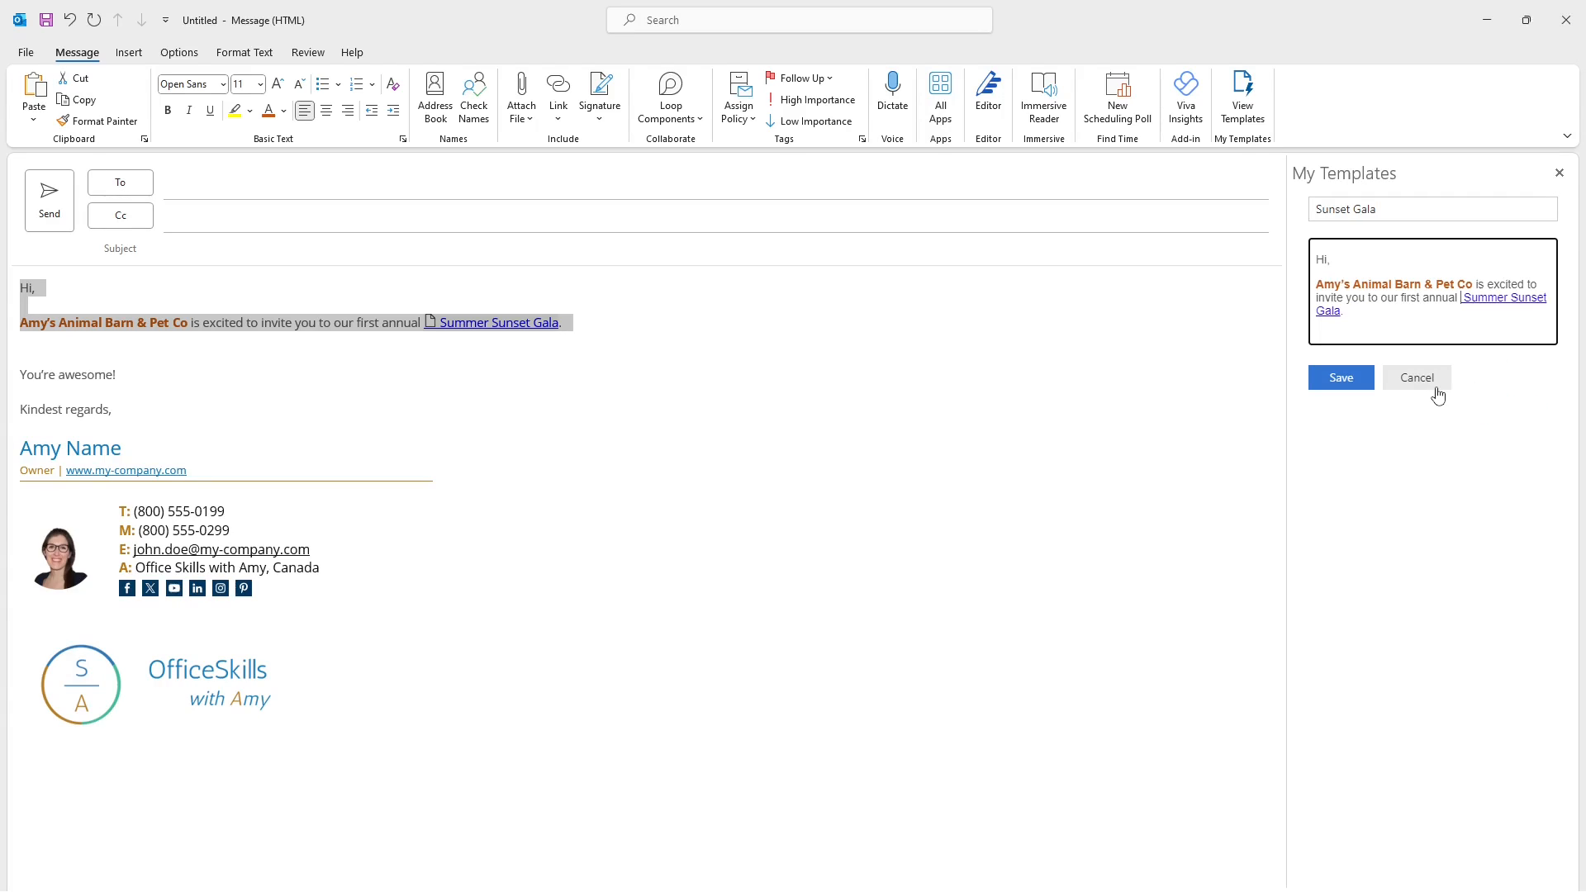
{"action": "key", "text": "Delete"}
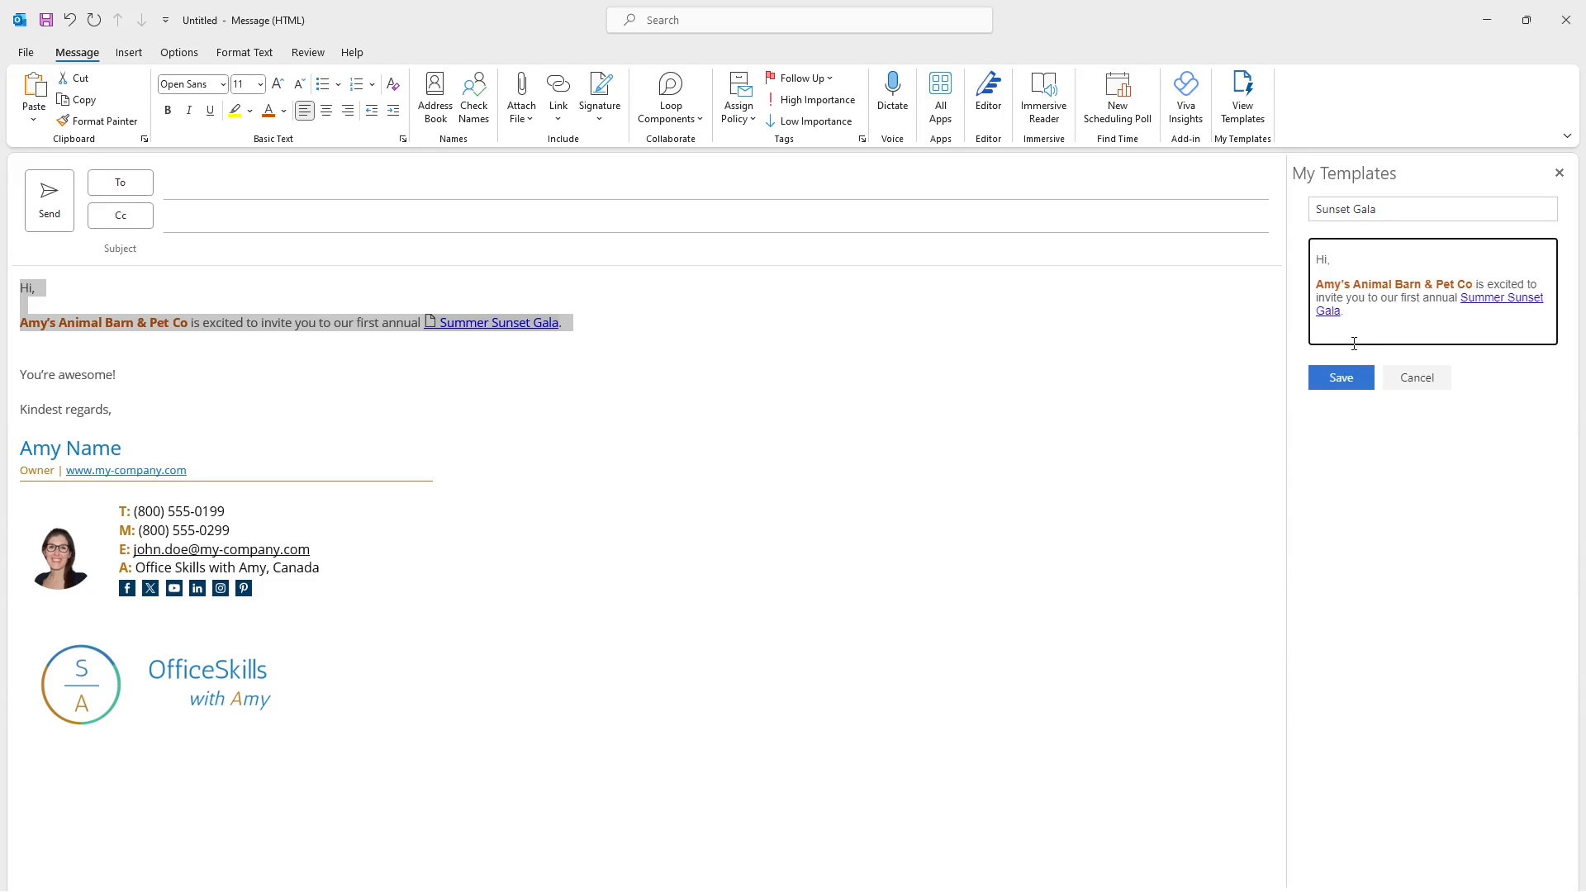
{"action": "left_click", "coordinate": [1342, 379]}
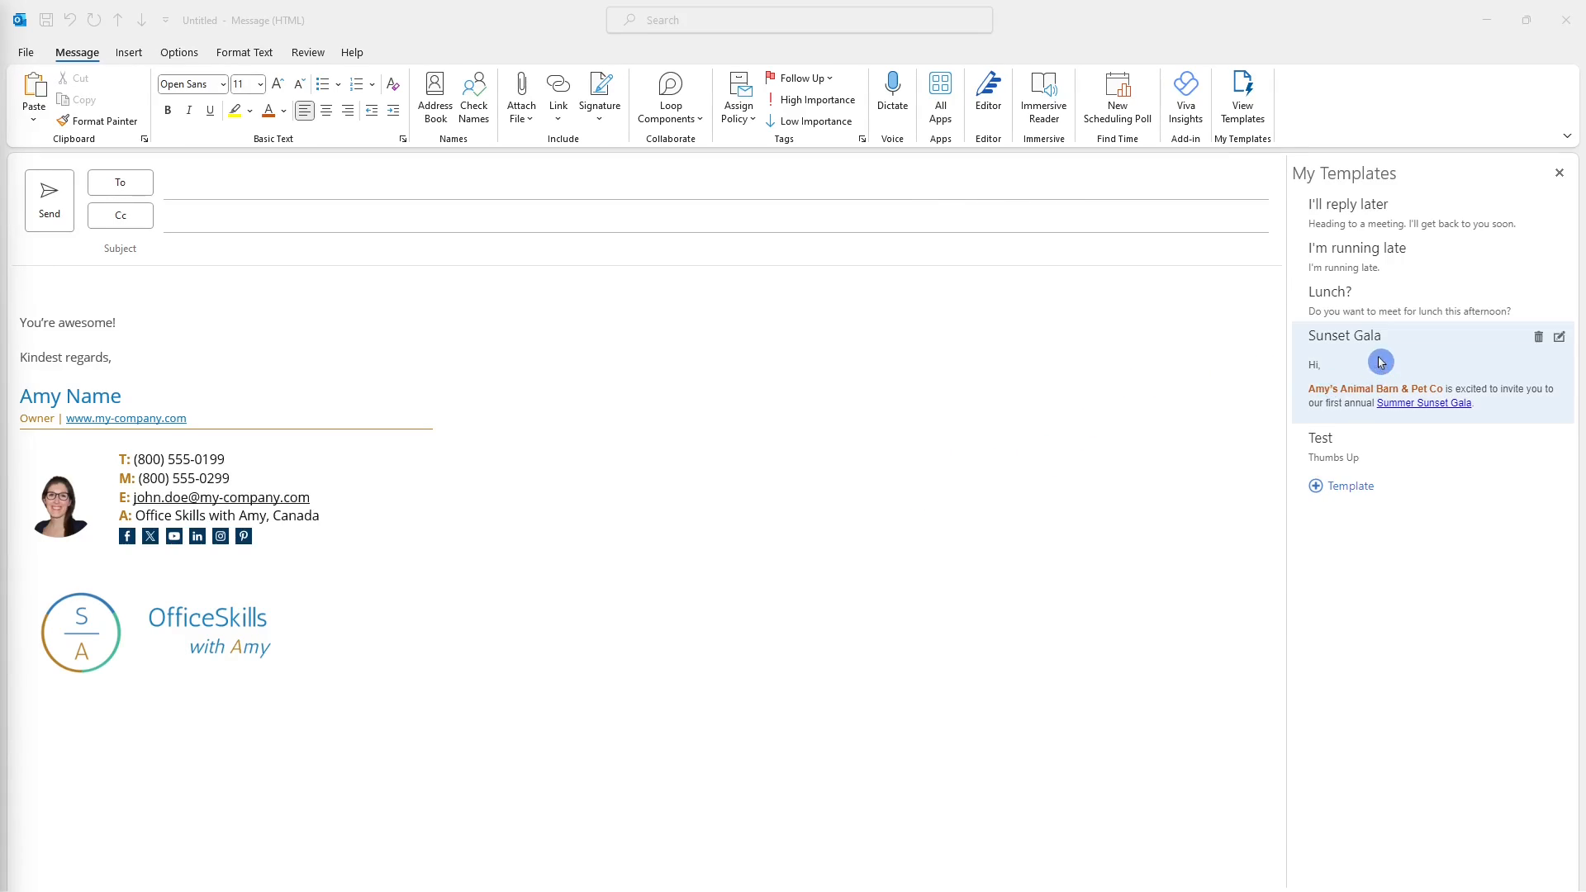
Insert the Sunset Gala template into the email message and enter "Subscribe" as the subject
{"action": "left_click", "coordinate": [1380, 361]}
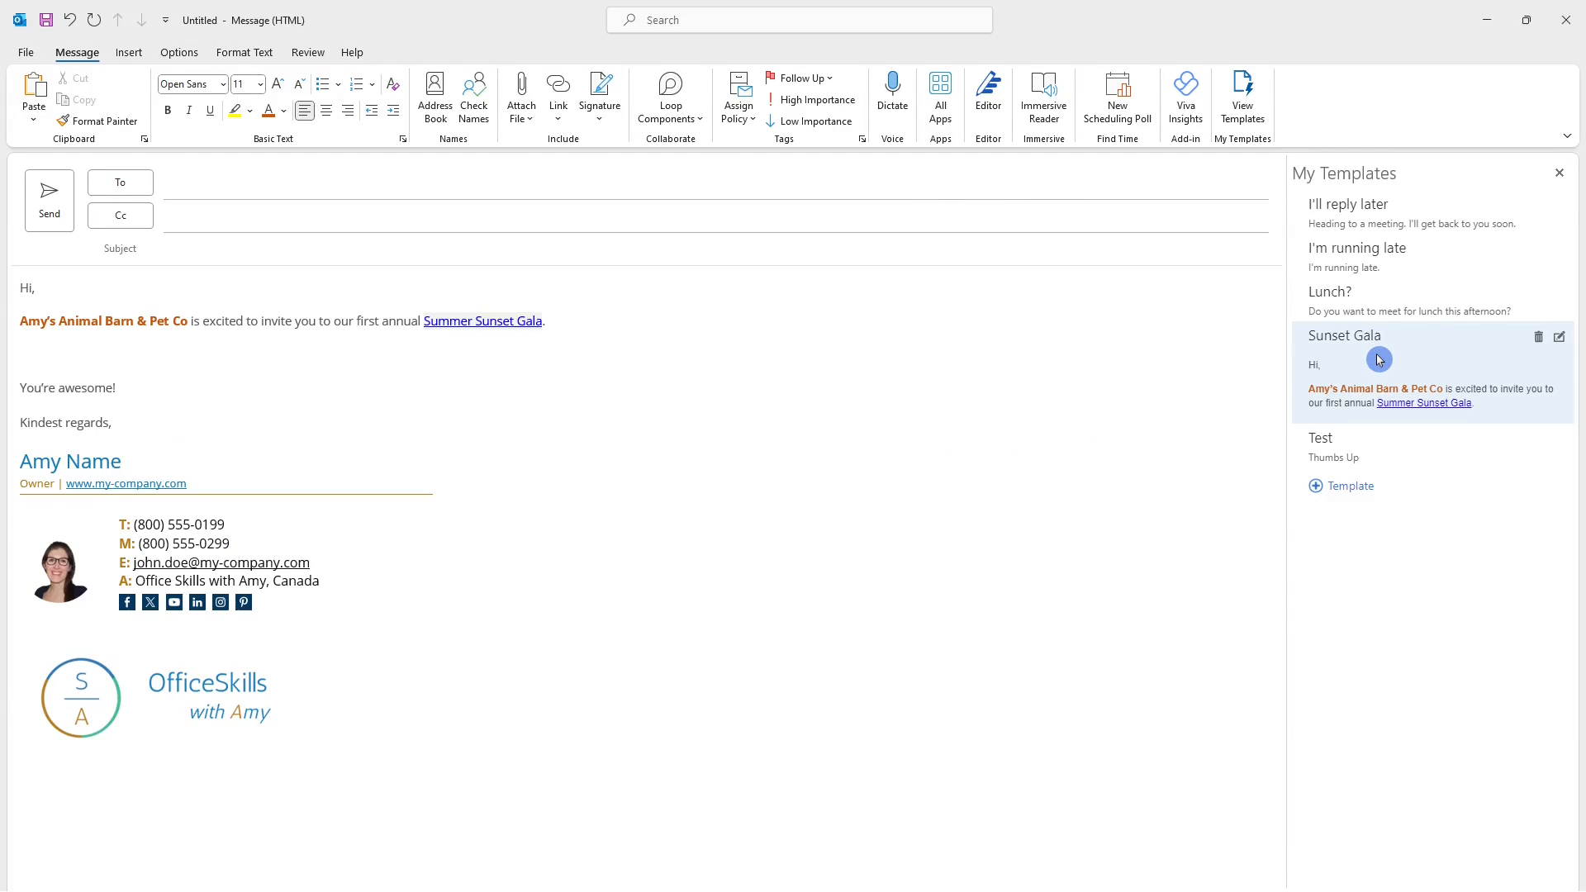
{"action": "left_click", "coordinate": [568, 250]}
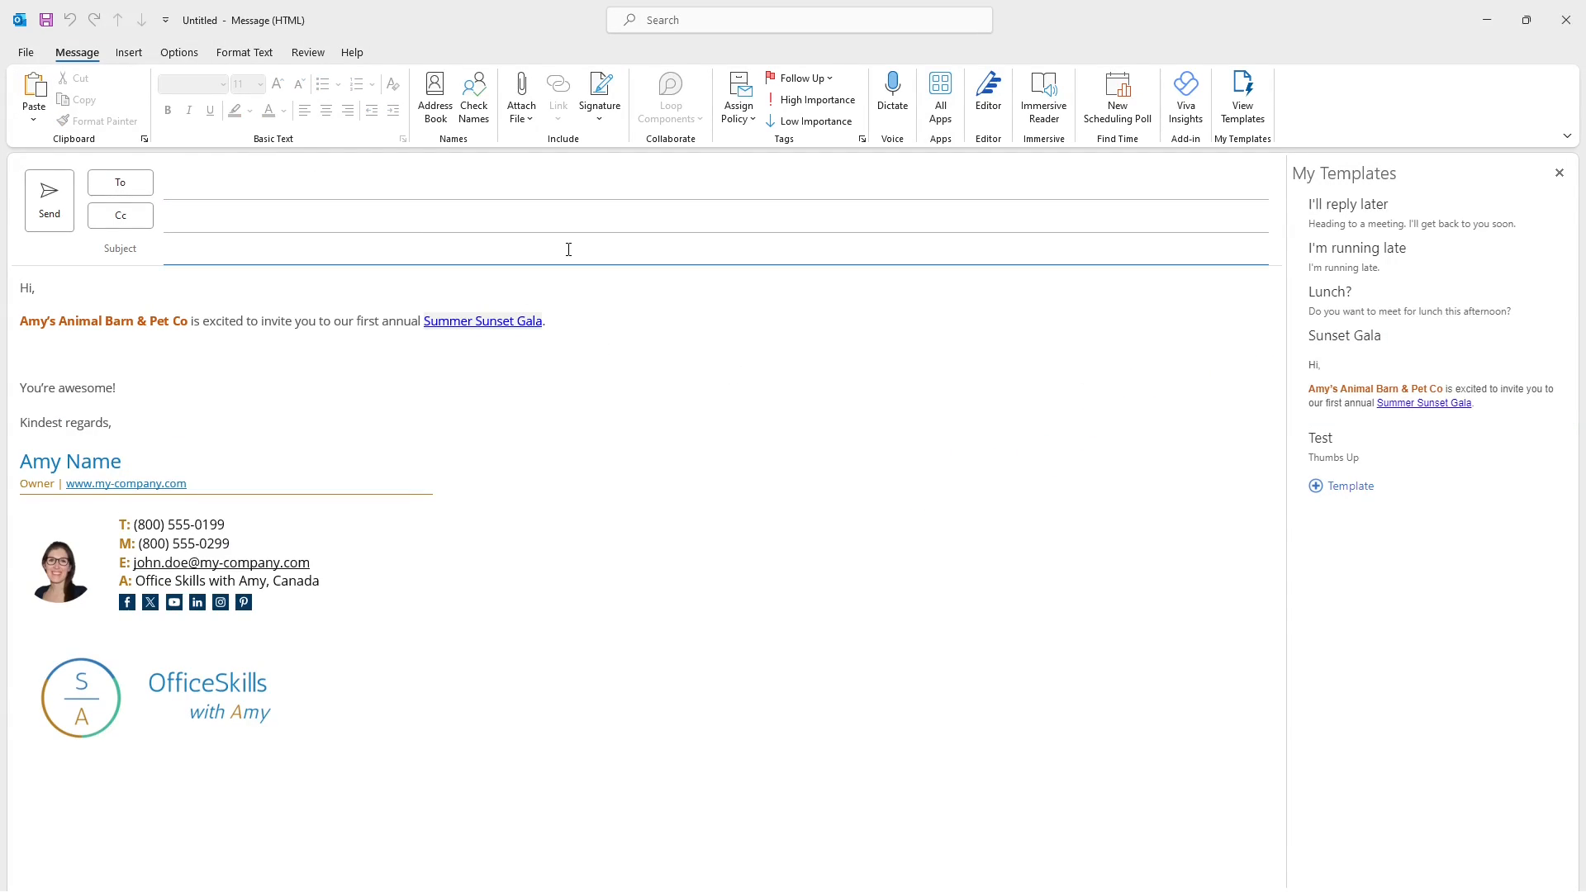
{"action": "type", "text": "Subscribe"}
{"action": "left_click", "coordinate": [554, 298]}
{"action": "left_click", "coordinate": [117, 294]}
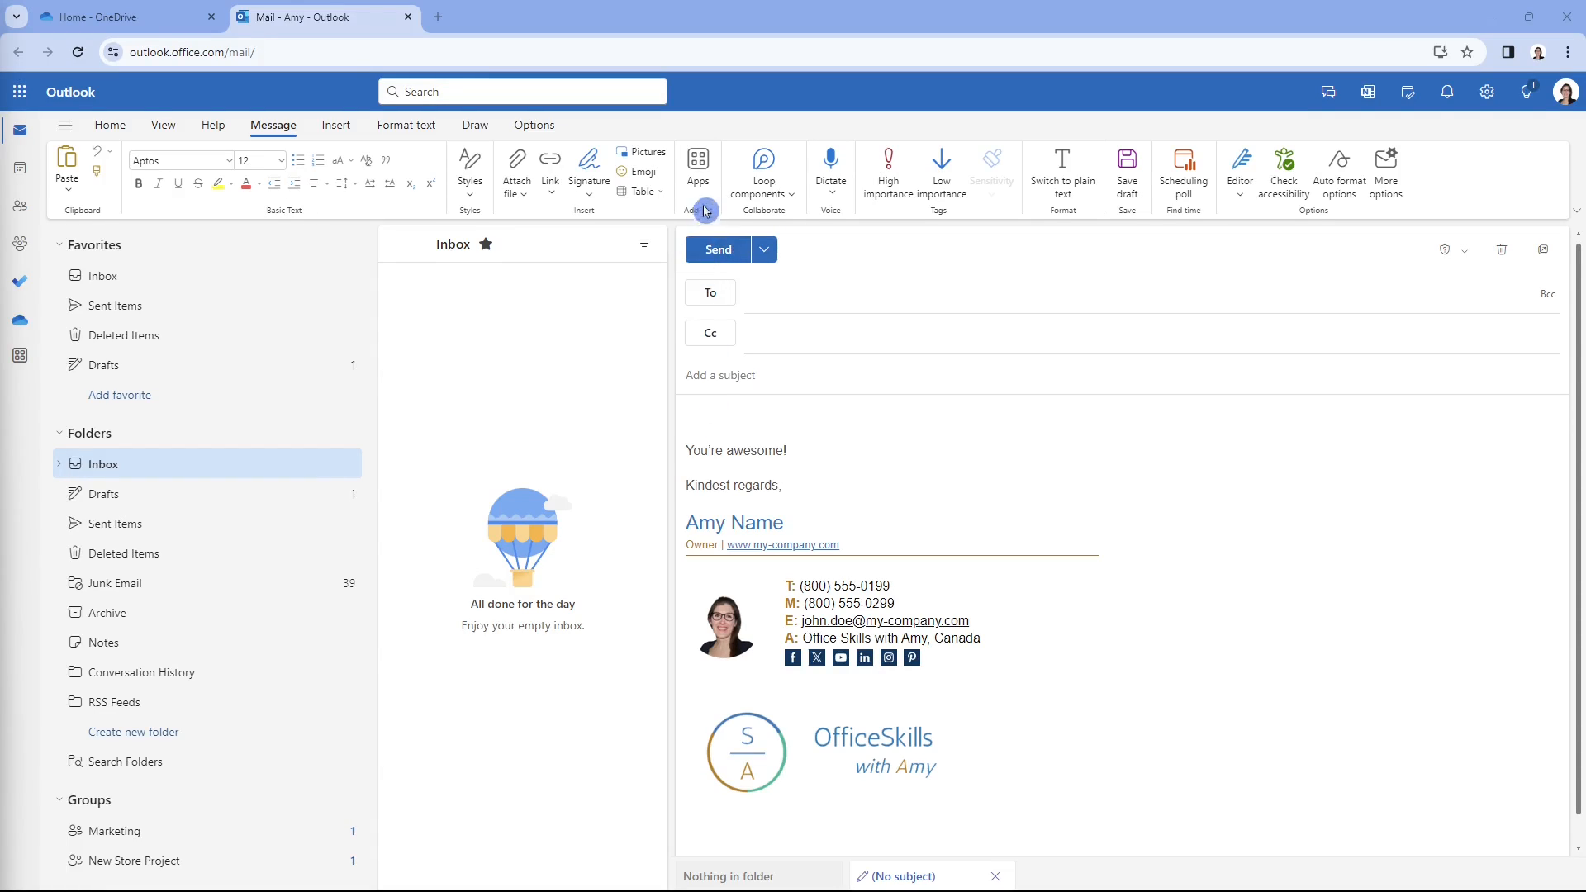
Open the My Templates add-in in Outlook on the web and insert the Sunset Gala template into the new message
{"action": "left_click", "coordinate": [702, 177]}
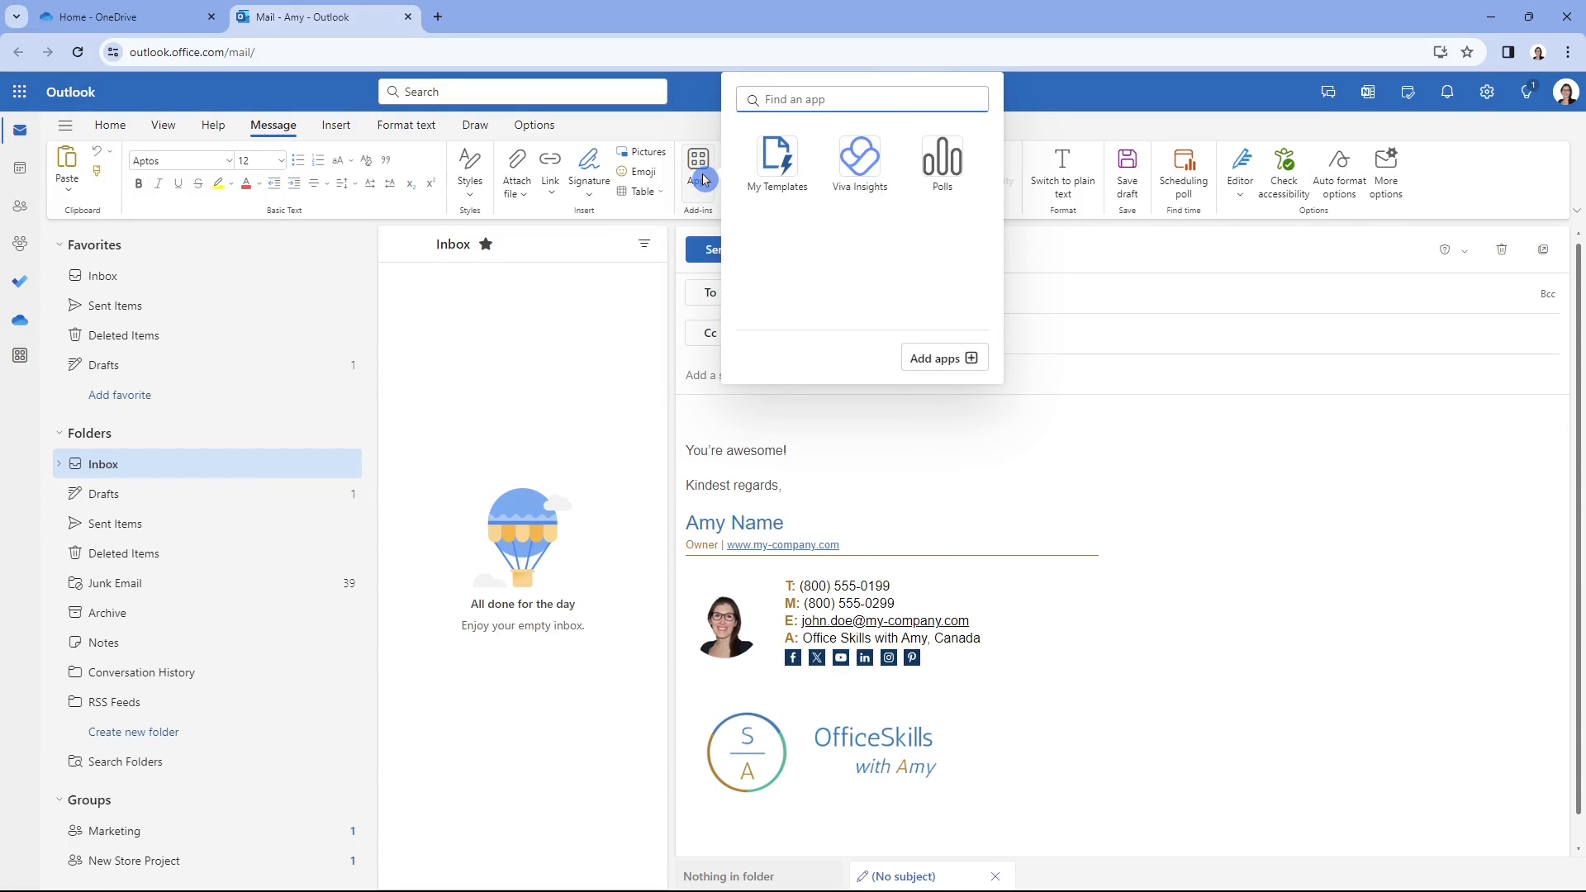
{"action": "left_click", "coordinate": [783, 158]}
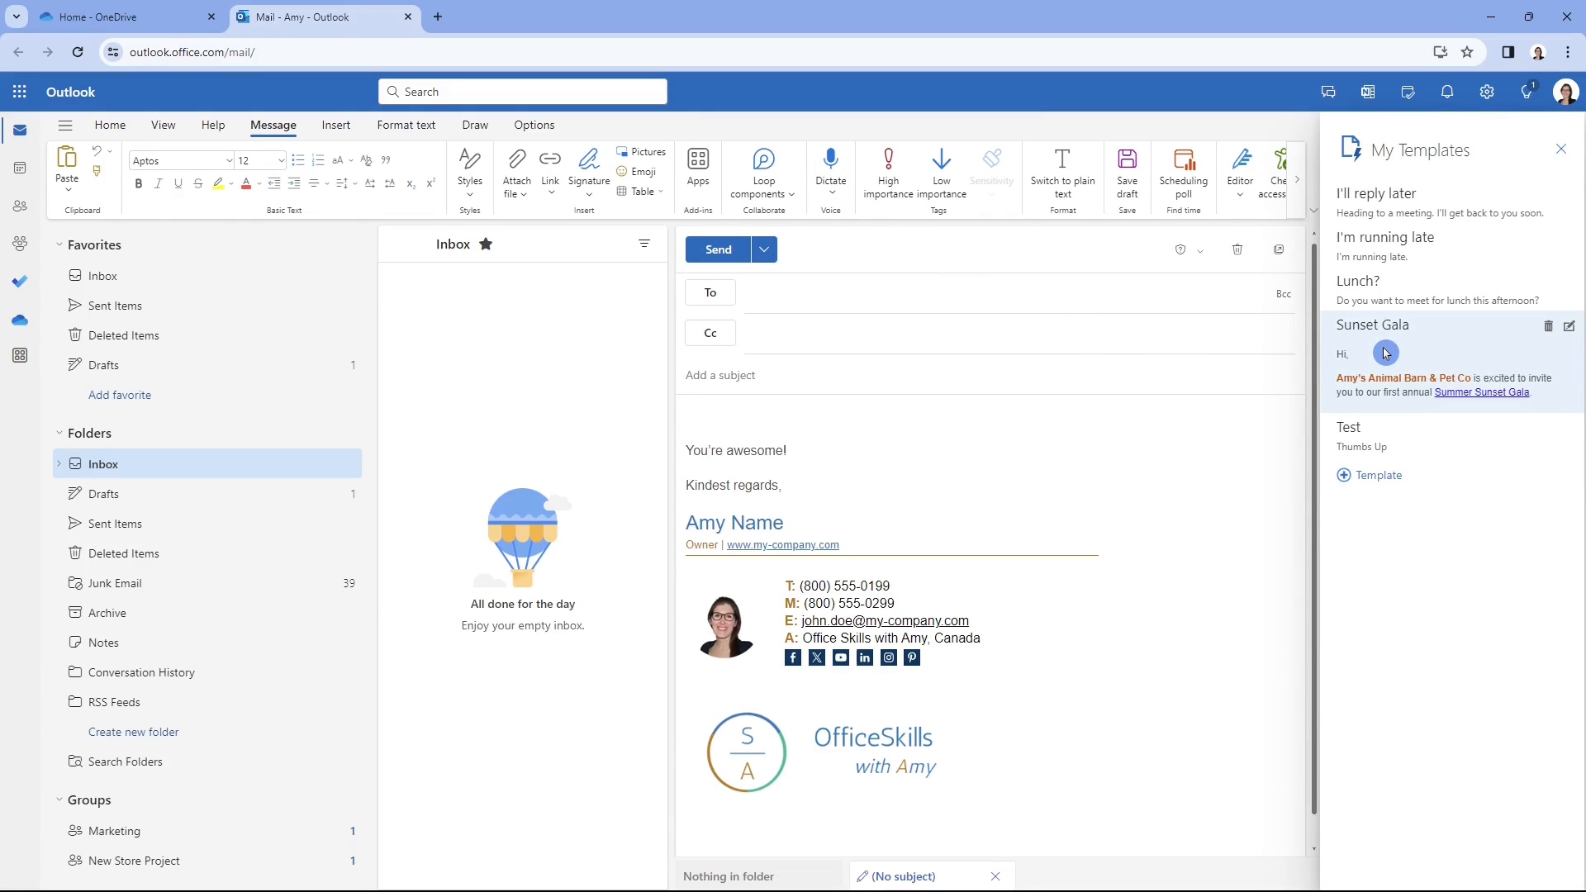
{"action": "left_click", "coordinate": [1340, 377]}
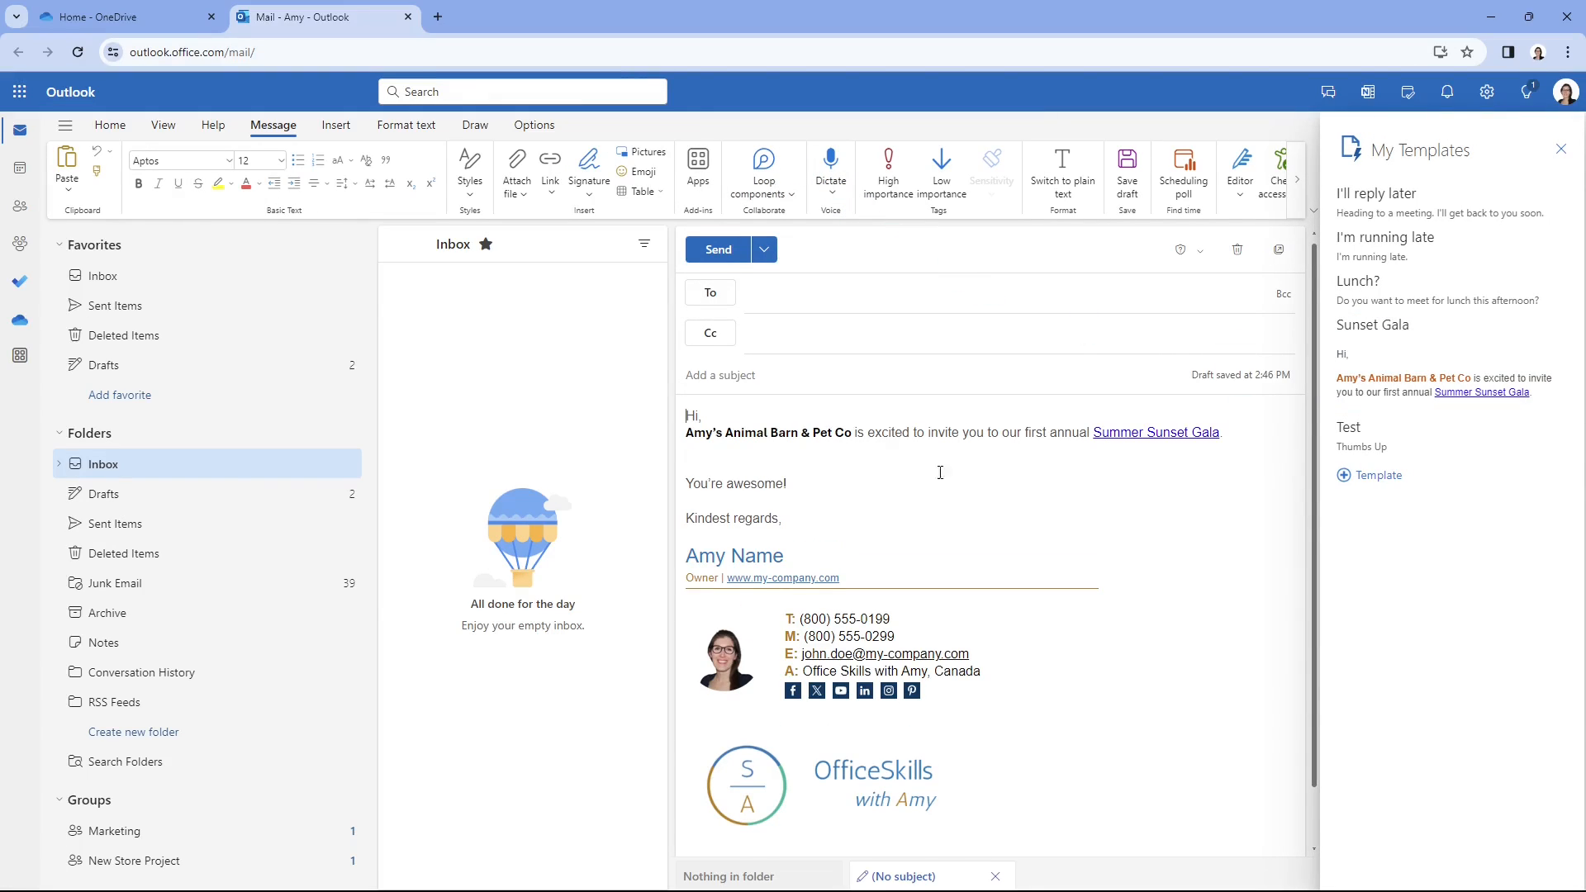
Add a blank line between "Hi," and the invitation sentence in the message body
{"action": "left_click_drag", "start_coordinate": [854, 436], "coordinate": [683, 438]}
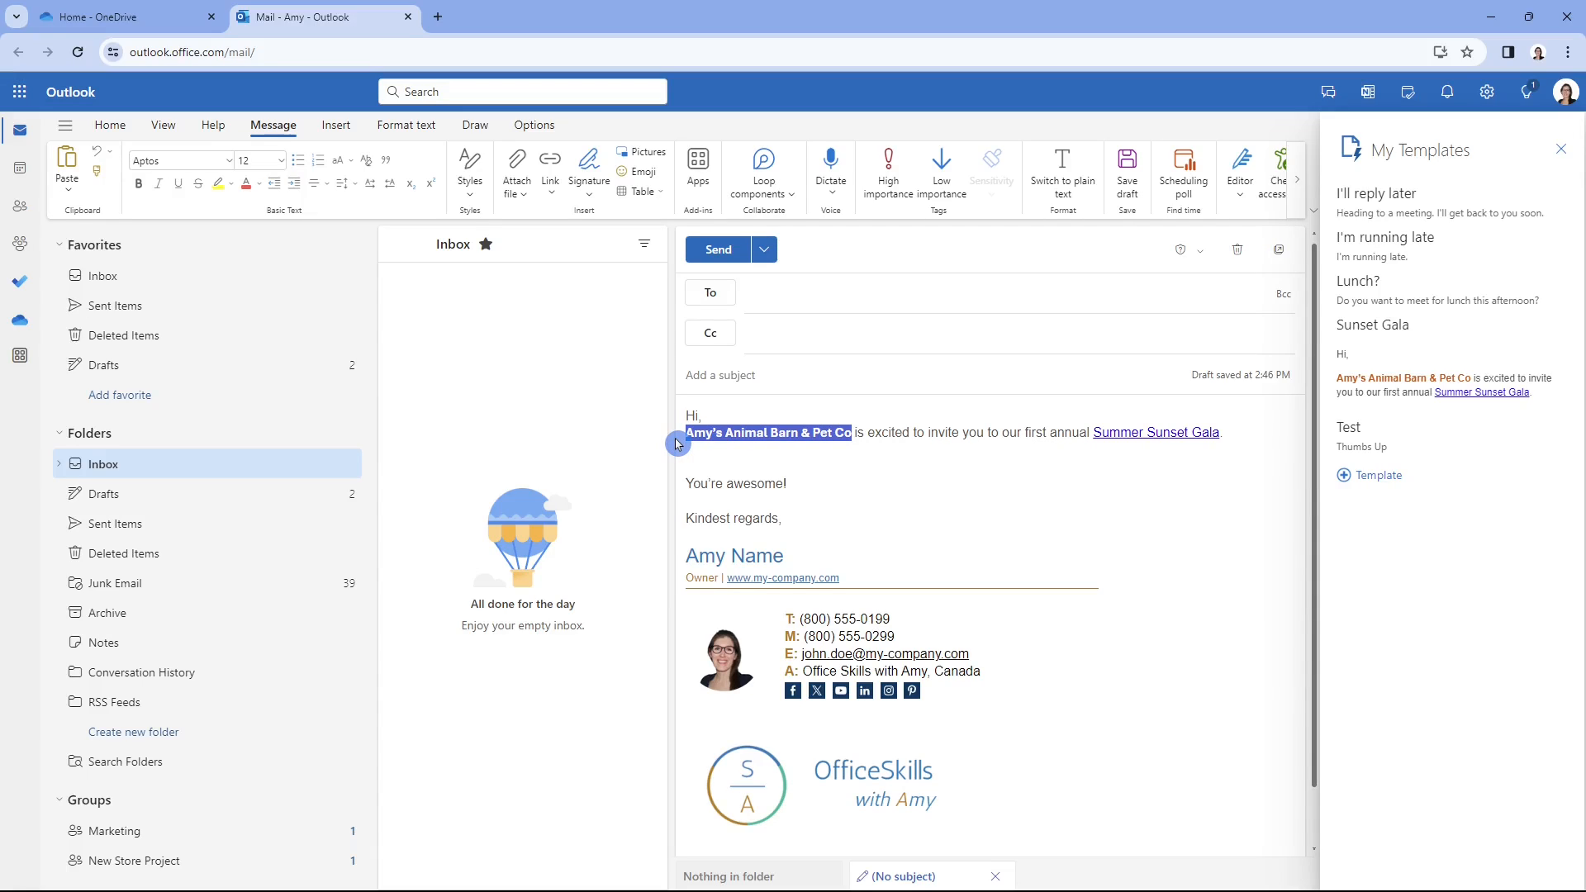
{"action": "left_click", "coordinate": [803, 413]}
{"action": "key", "text": "Return"}
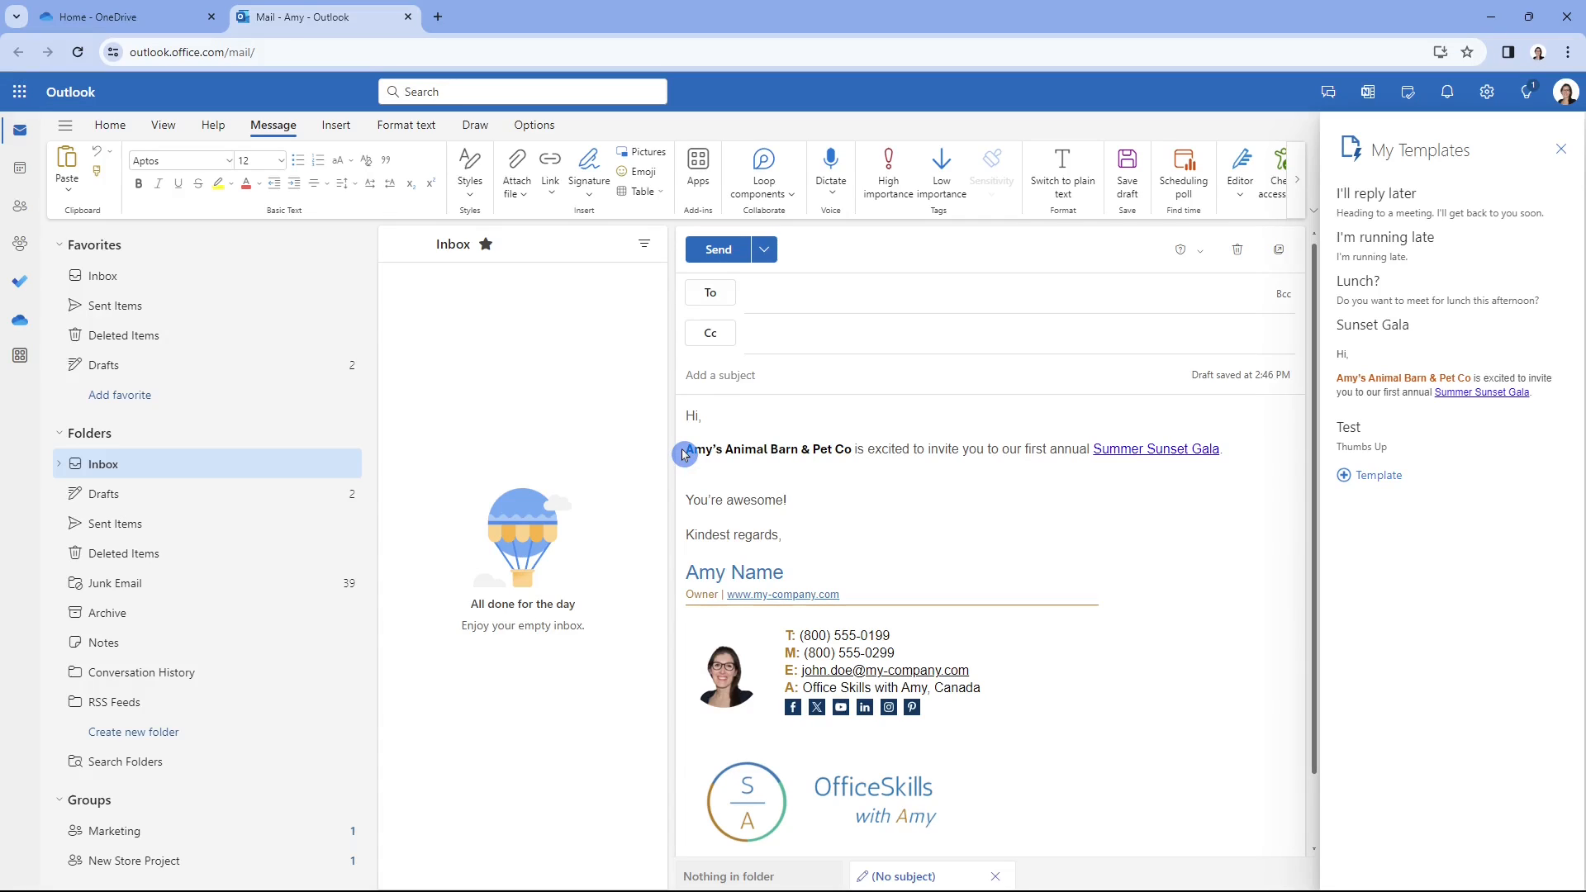
Select the company name "Amy's Animal Barn & Pet Co" in the invitation sentence
{"action": "left_click_drag", "start_coordinate": [684, 449], "coordinate": [851, 448]}
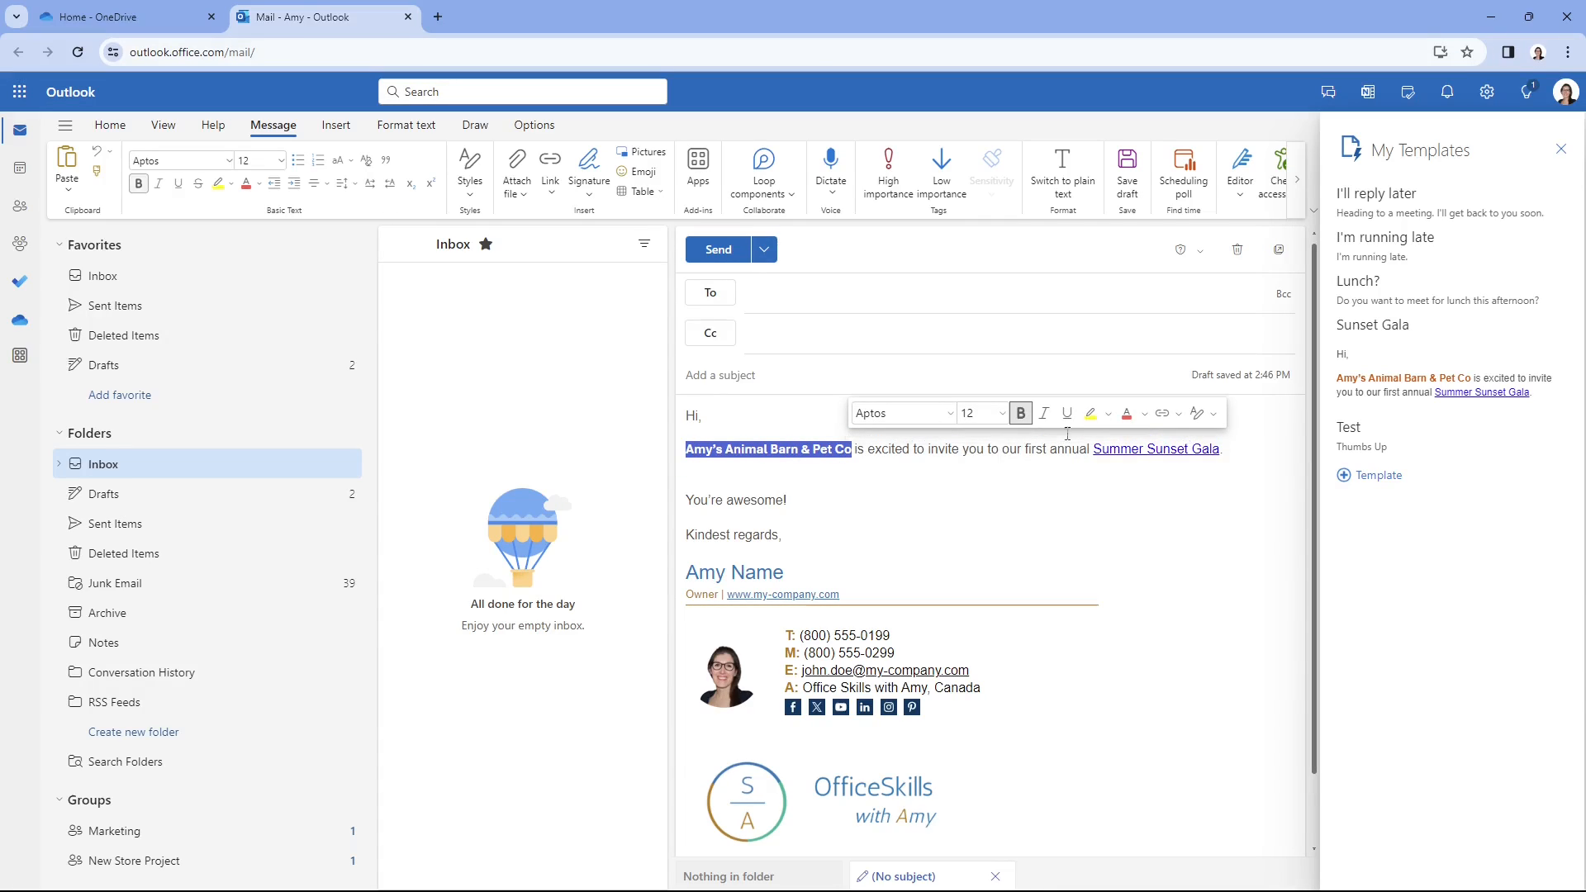